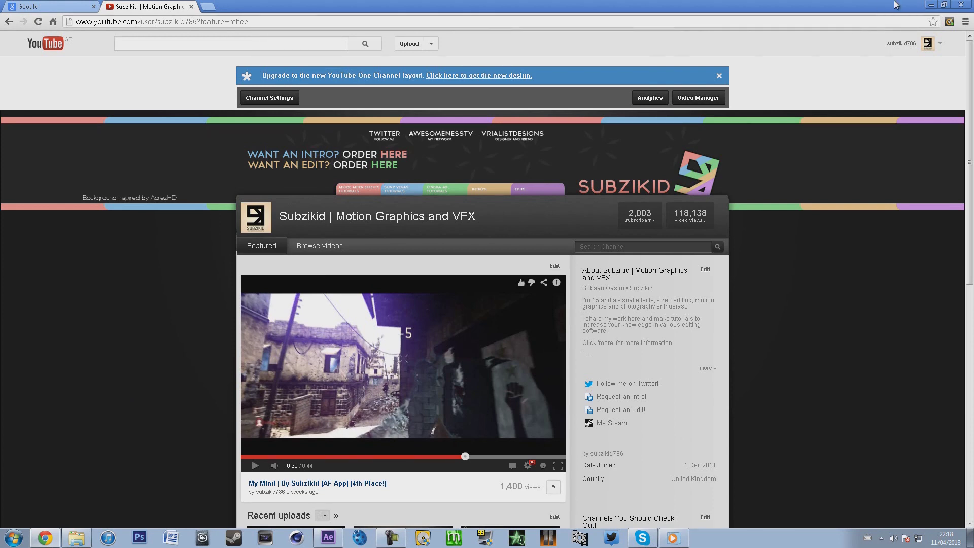
# Step: Minimize Chrome so the media player shows 'My Mind By Subzikid' paused at 00:29
pyautogui.click(931, 4)
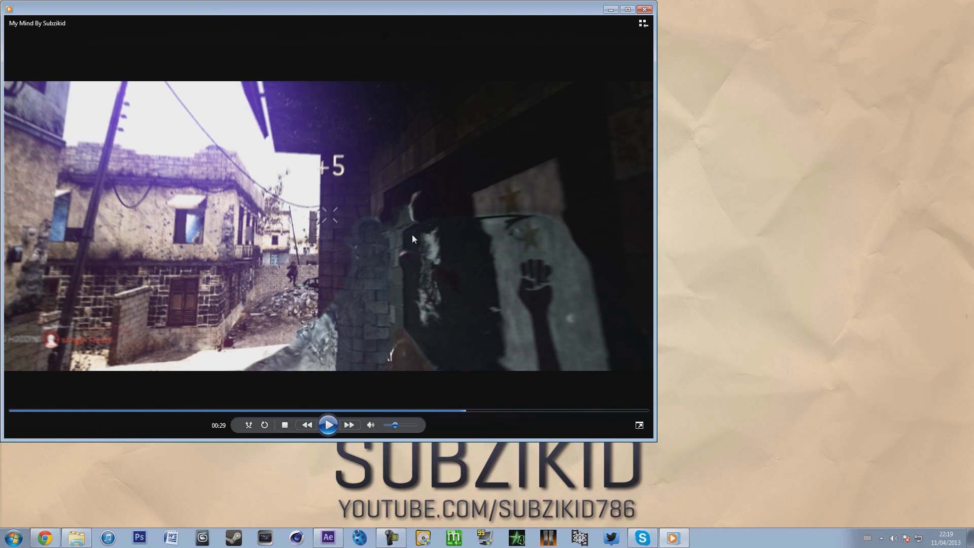
# Step: Inspect Greenscreen footage.avi and No gun footage.avi in After Effects, then minimize After Effects and the media player
pyautogui.moveTo(336, 545)
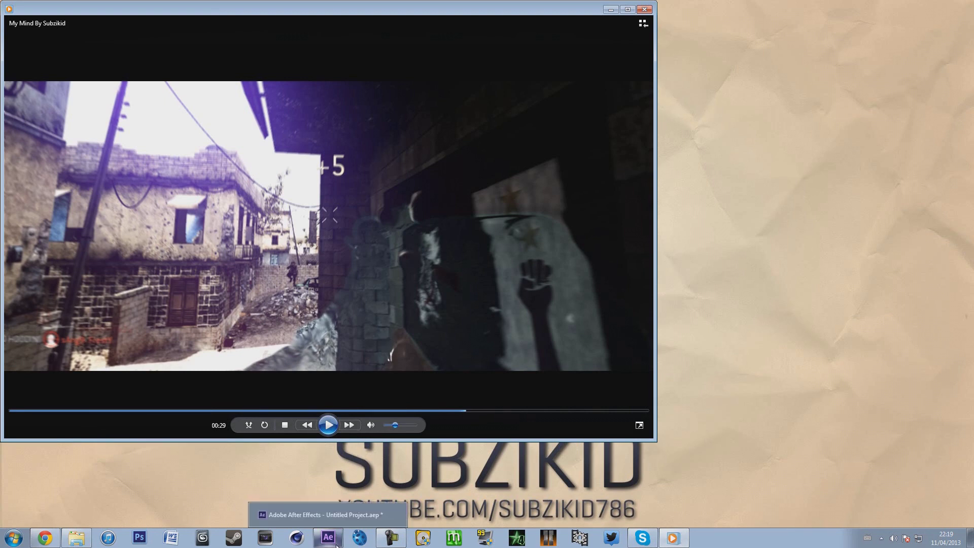
pyautogui.click(336, 544)
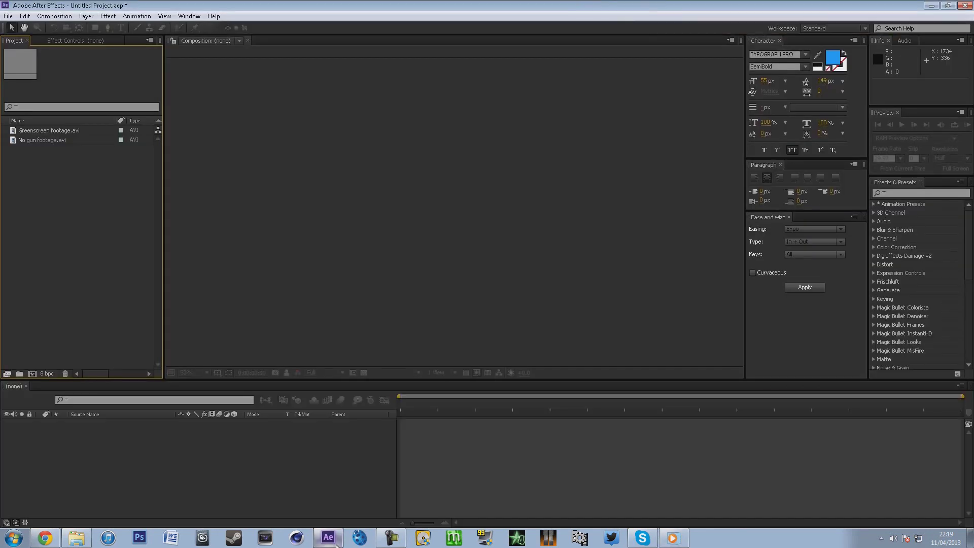
pyautogui.click(45, 141)
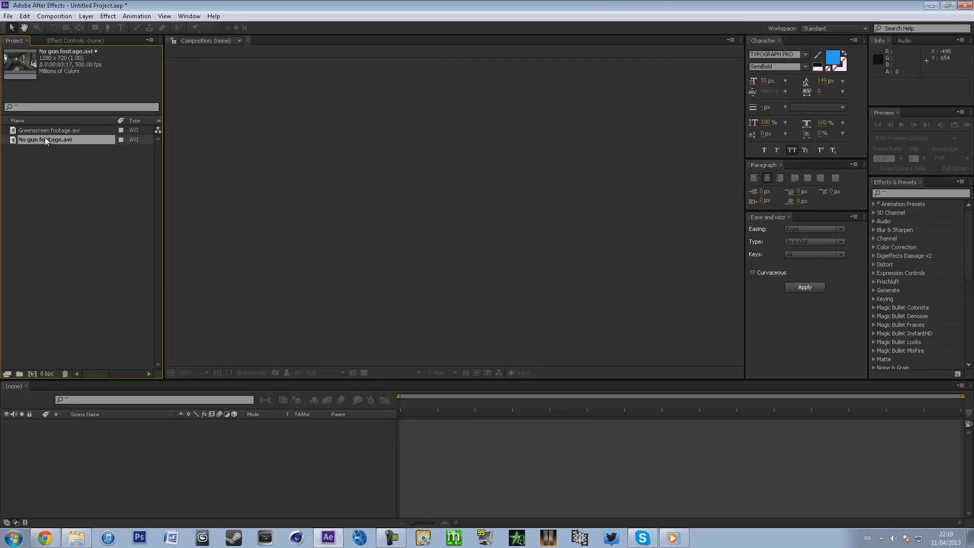
pyautogui.click(47, 132)
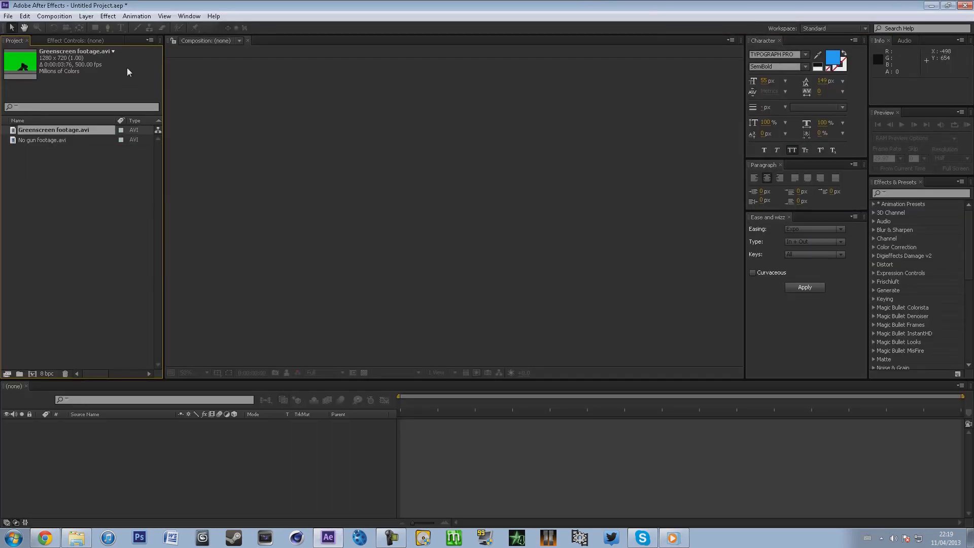
pyautogui.click(59, 140)
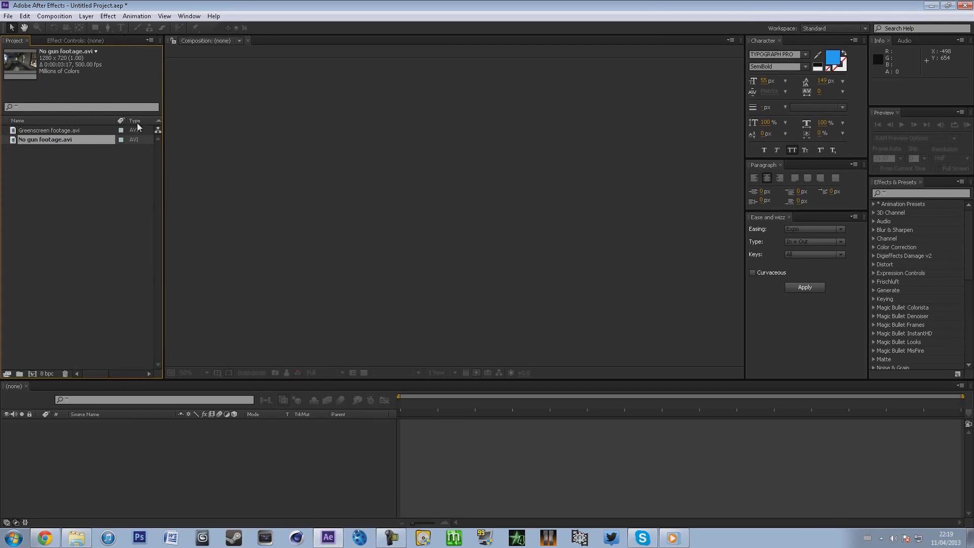
pyautogui.click(931, 7)
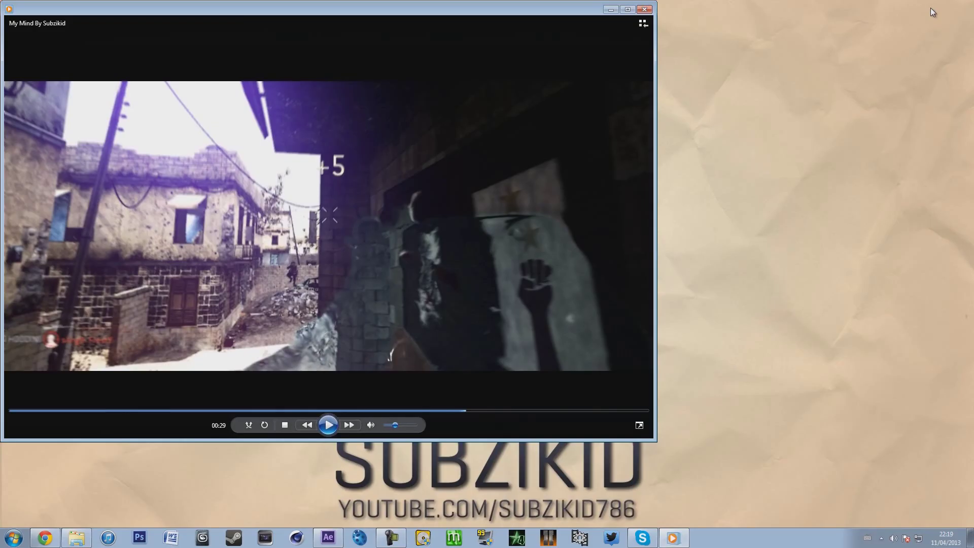
pyautogui.click(611, 9)
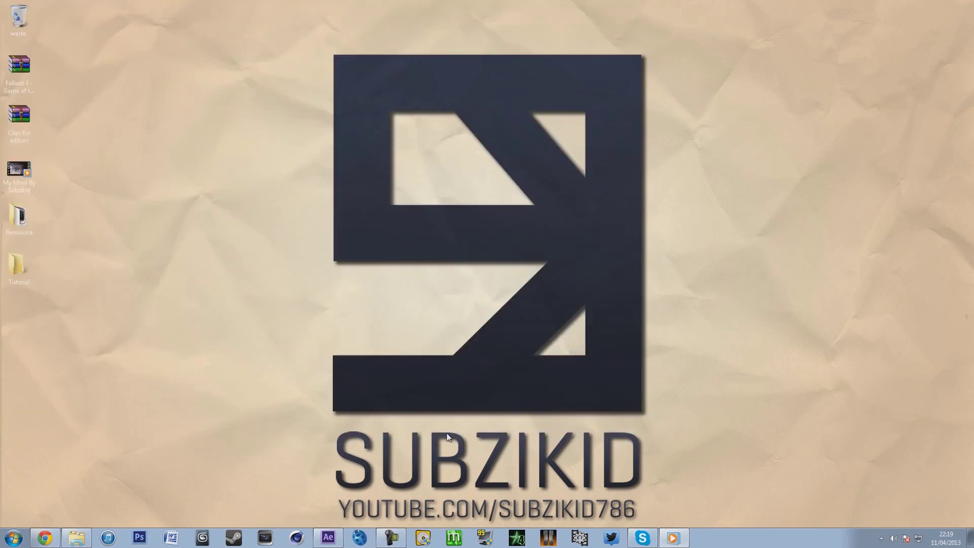
# Step: Play the demo from the Lemunz Editing Contest folder in Call of Duty 4, switching camera views with F1 and F6
pyautogui.click(76, 538)
pyautogui.doubleClick(314, 186)
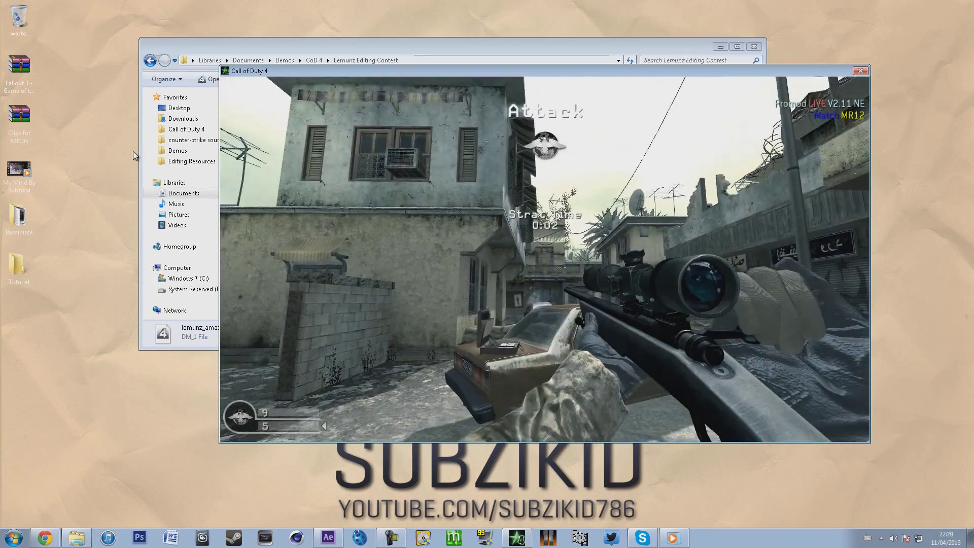
pyautogui.press('F1')
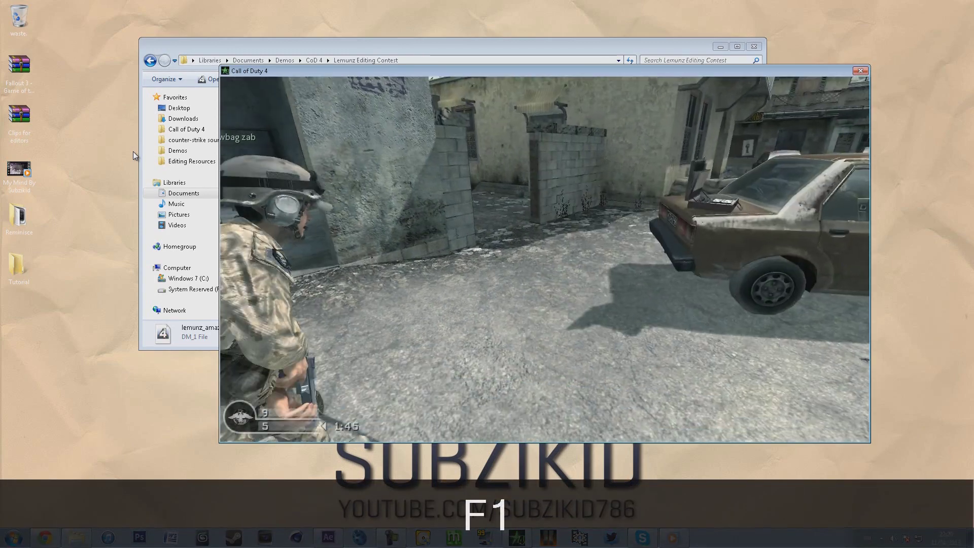
pyautogui.press('F6')
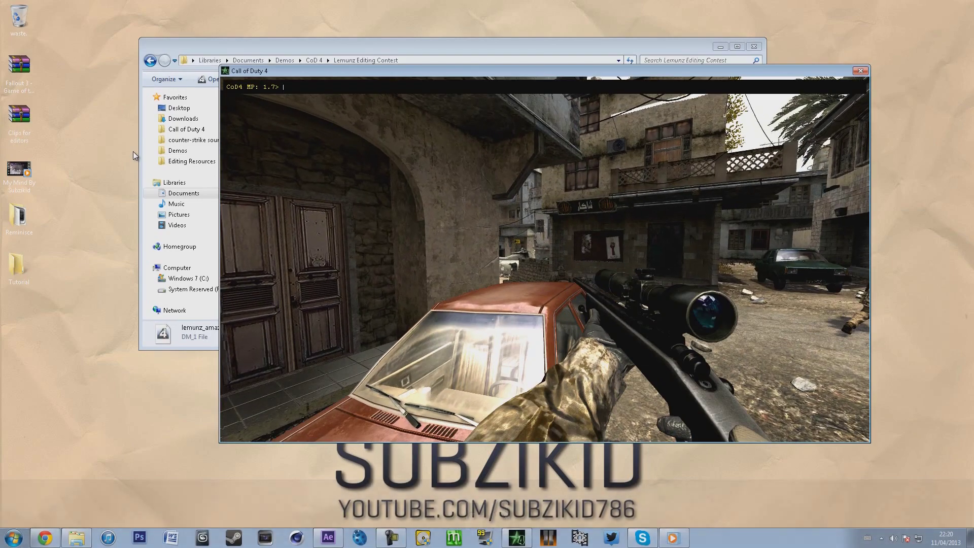
# Step: Enter /cg_drawgun in the game console to check the gun-drawing setting
pyautogui.press('`')
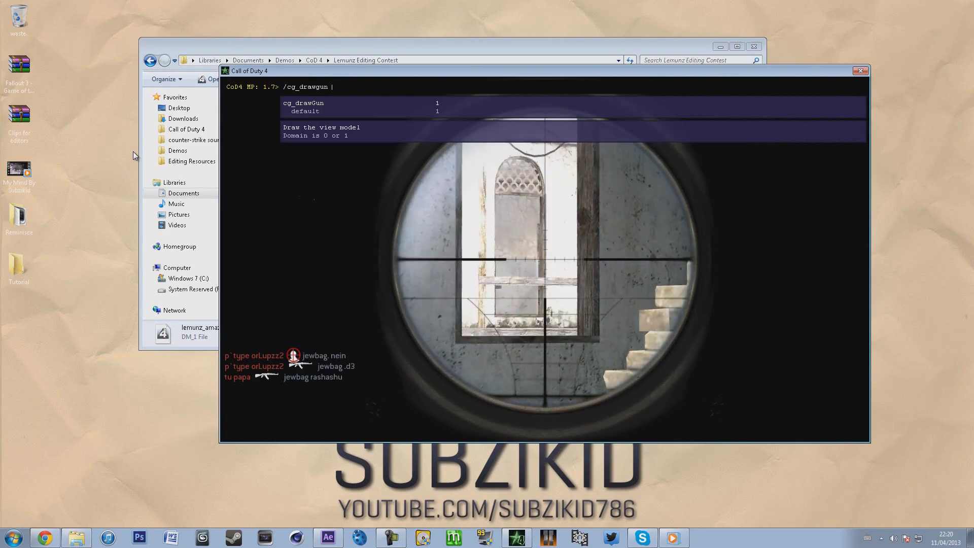
pyautogui.press('Return')
pyautogui.press('`')
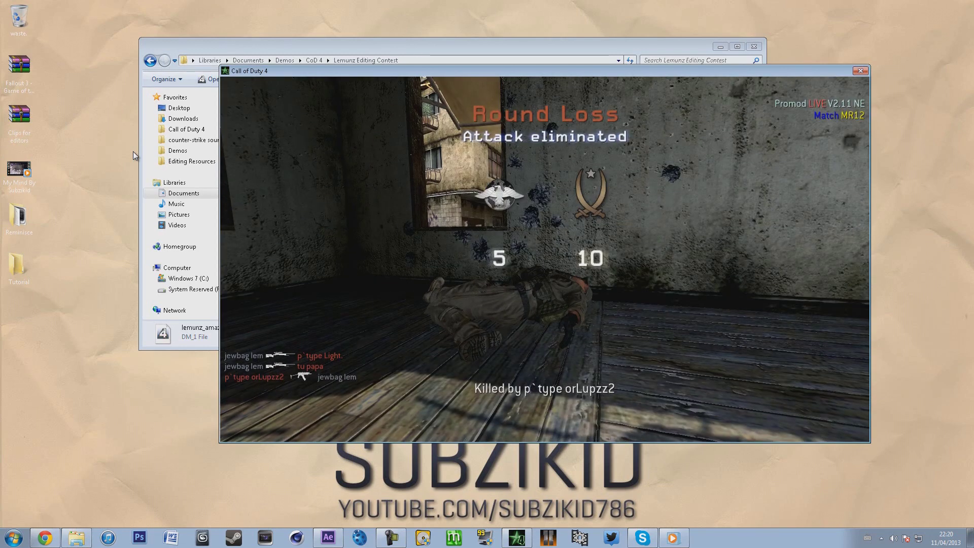
pyautogui.press('super')
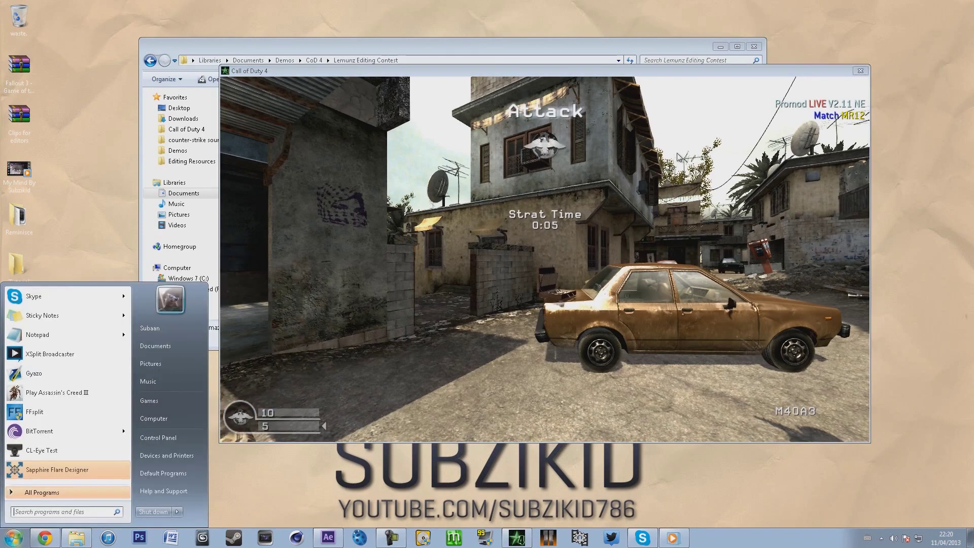
# Step: Restart the game with the lemunz_amazing3pc demo and set the camera with F1 and F6
pyautogui.click(863, 70)
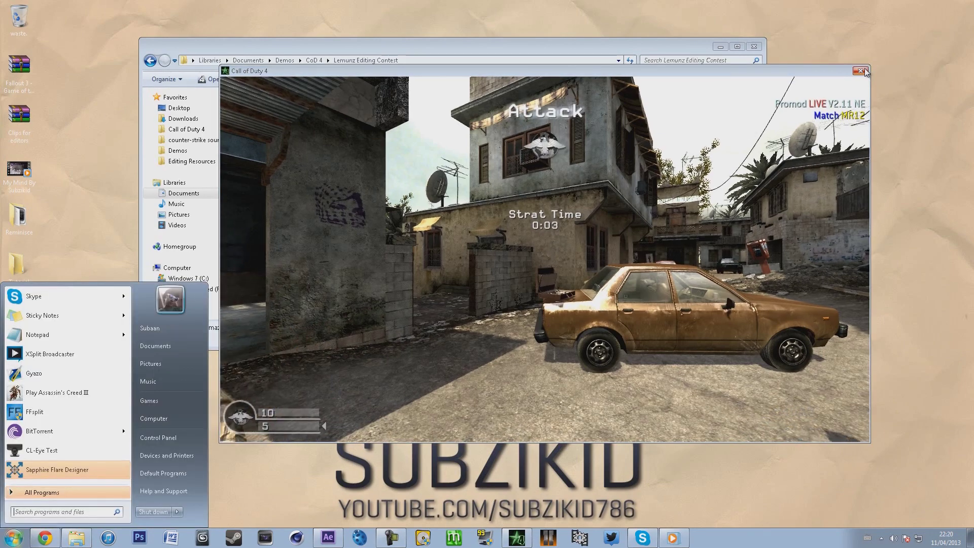
pyautogui.doubleClick(327, 187)
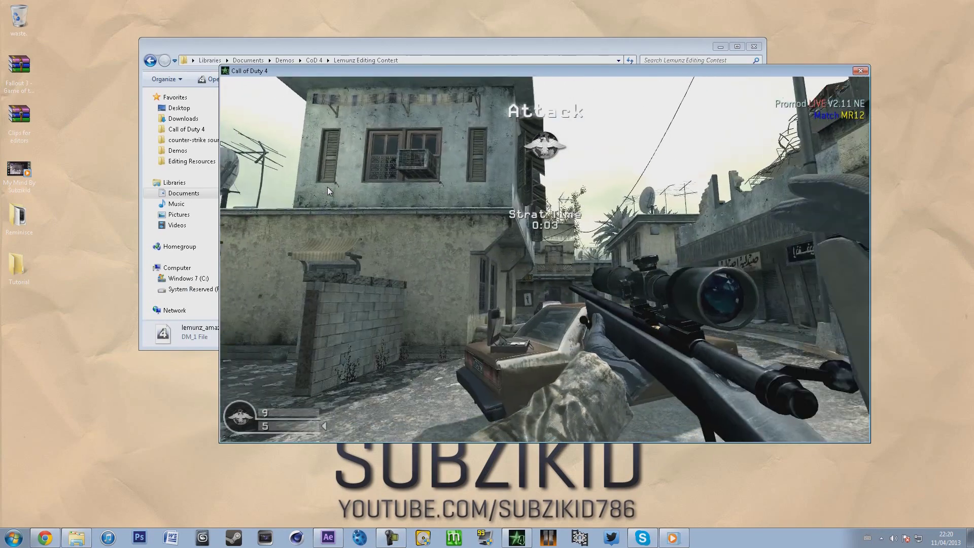
pyautogui.press('F1')
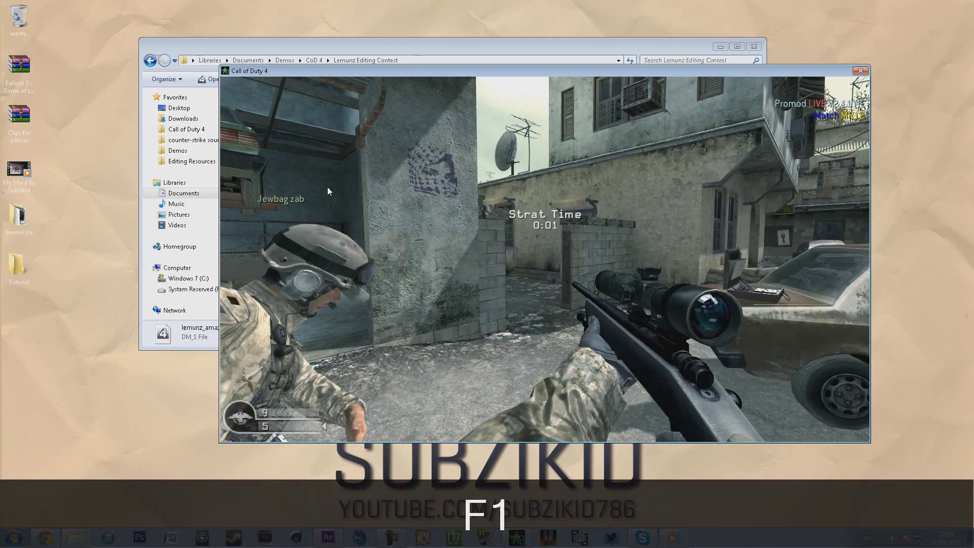
pyautogui.press('F6')
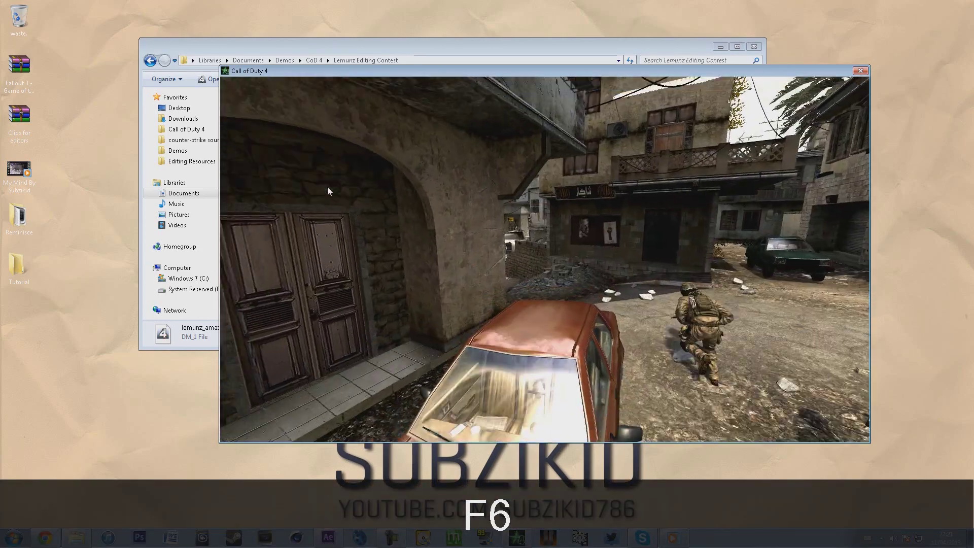
# Step: Show the gun alone on green screen with F9, swap the weapon, restore the map with F10, and close the game
pyautogui.press('F9')
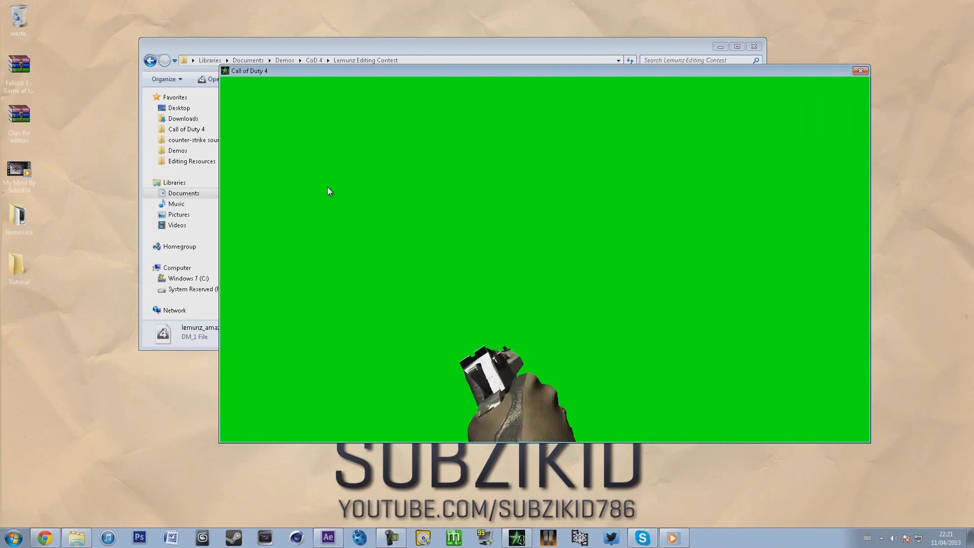
pyautogui.press('9')
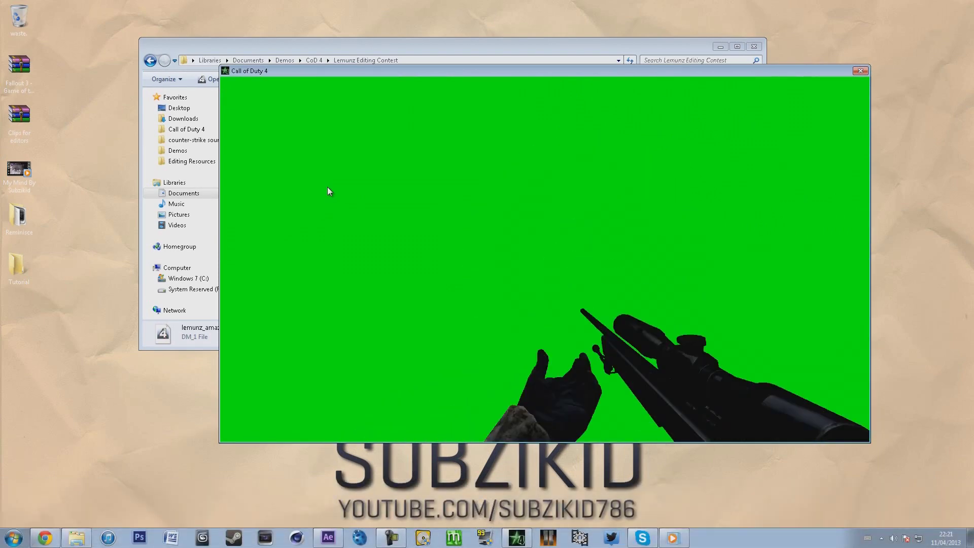
pyautogui.press('F10')
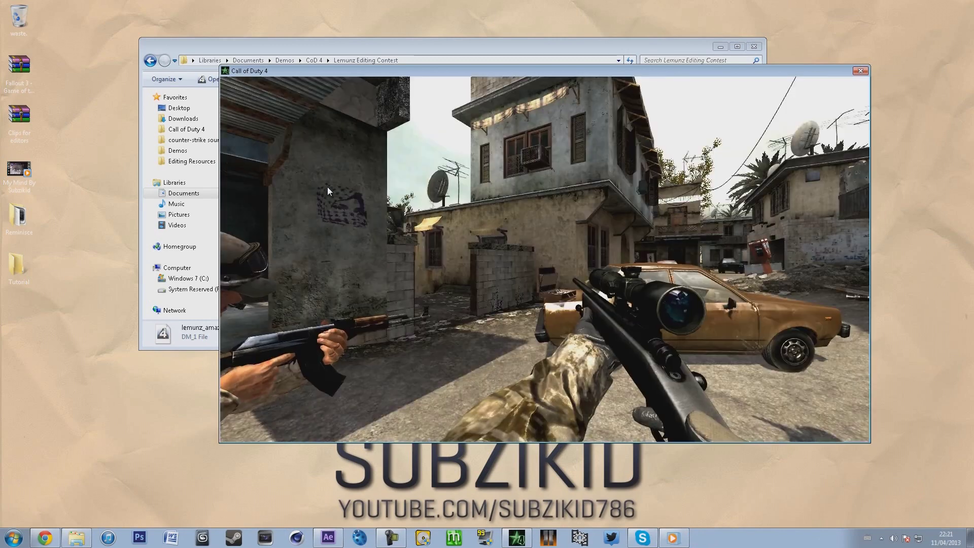
pyautogui.press('super')
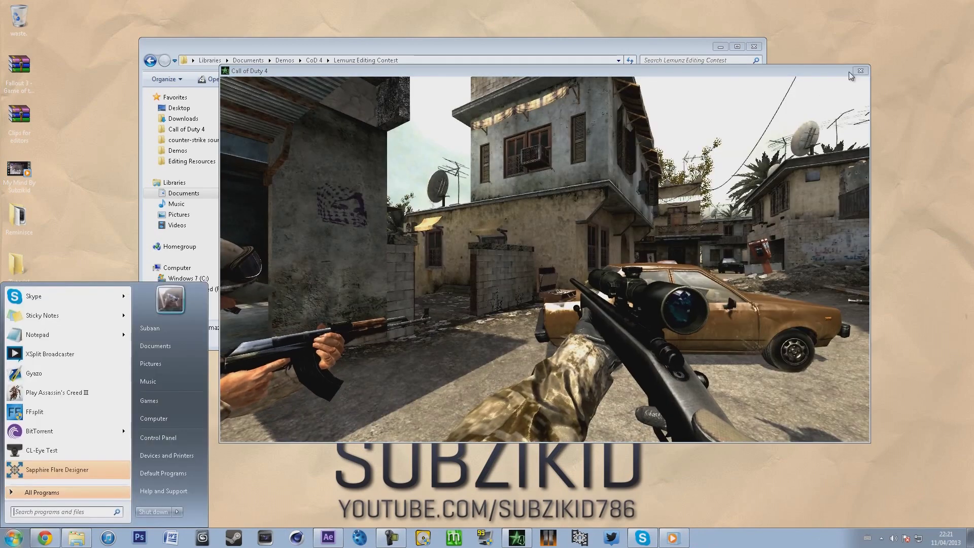
pyautogui.click(847, 72)
# Step: Close Call of Duty 4, return to After Effects, and select then deselect both footage clips
pyautogui.click(861, 70)
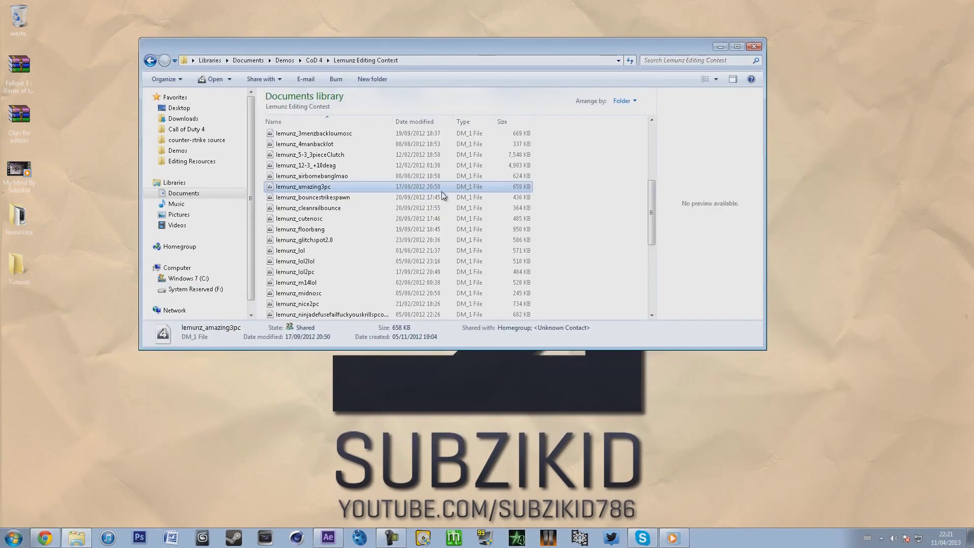
pyautogui.click(328, 536)
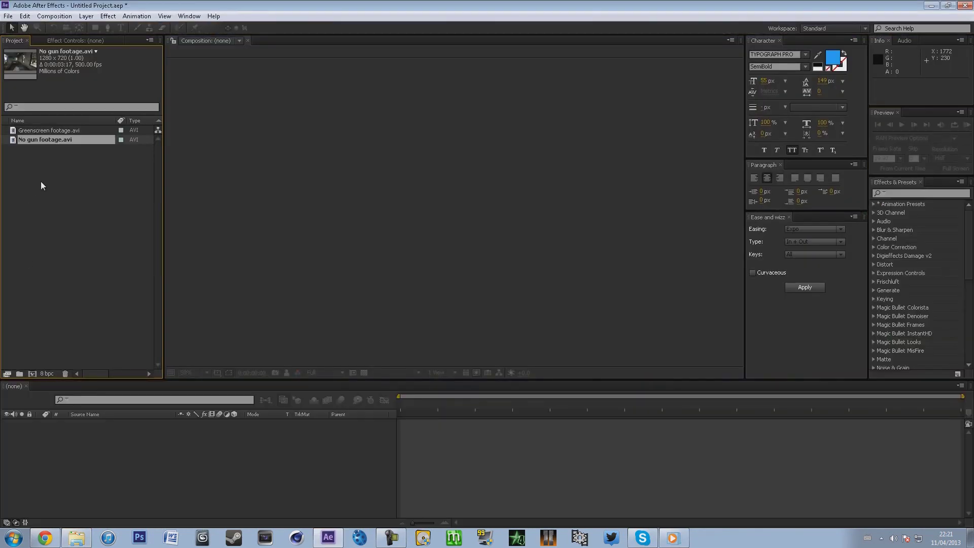
pyautogui.click(48, 170)
pyautogui.moveTo(72, 157); pyautogui.dragTo(49, 135)
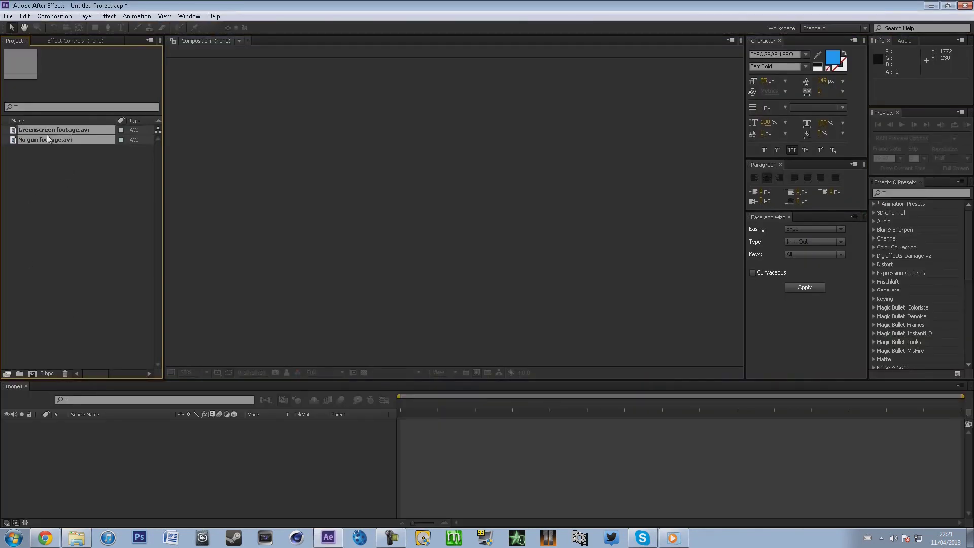
pyautogui.click(53, 175)
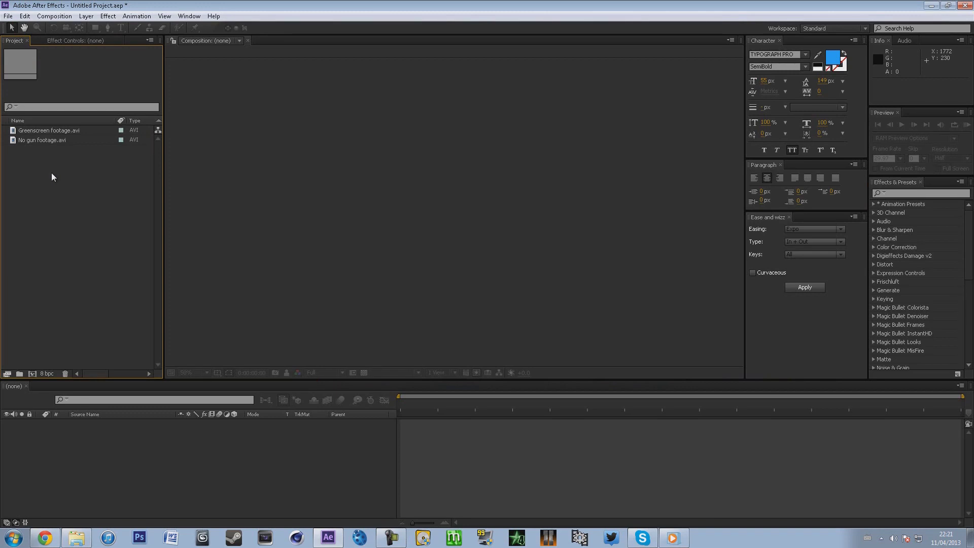
pyautogui.hotkey('ctrl', 'n')
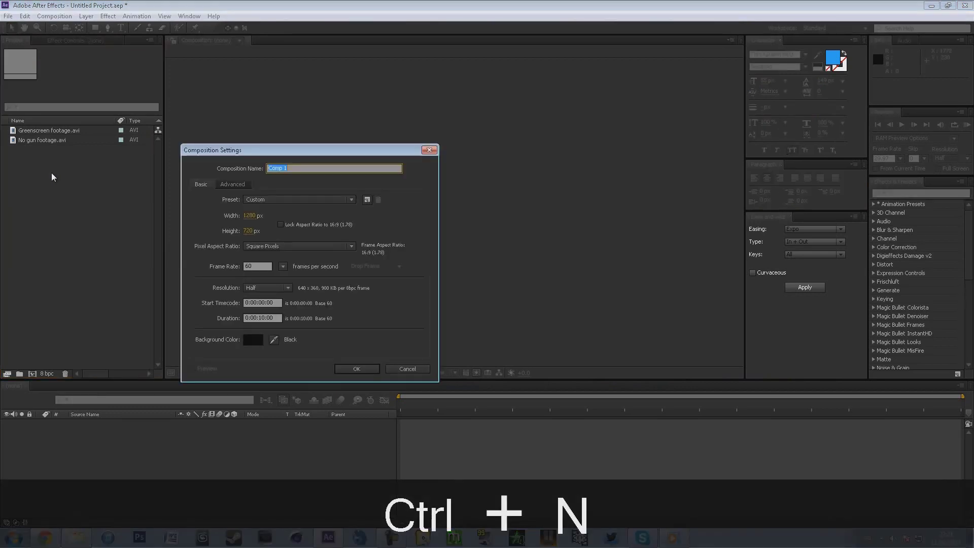
# Step: Create a 1280×720, 60 fps, 10-second composition and add No gun footage.avi to it
pyautogui.press('Return')
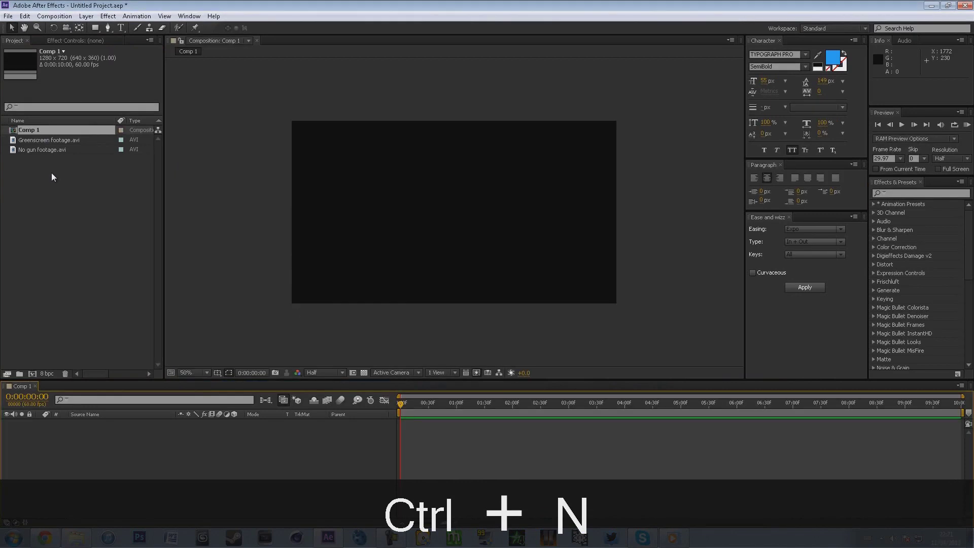
pyautogui.click(44, 144)
pyautogui.moveTo(35, 150); pyautogui.dragTo(141, 475)
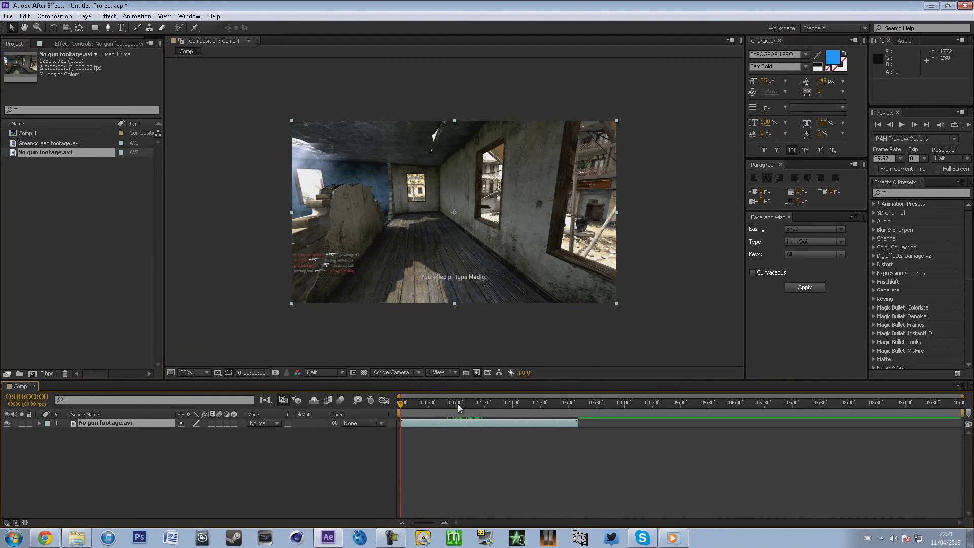
# Step: Step through frames to find the moment just after the scoped kill, then add Greenscreen footage.avi above
pyautogui.moveTo(426, 407); pyautogui.dragTo(467, 406)
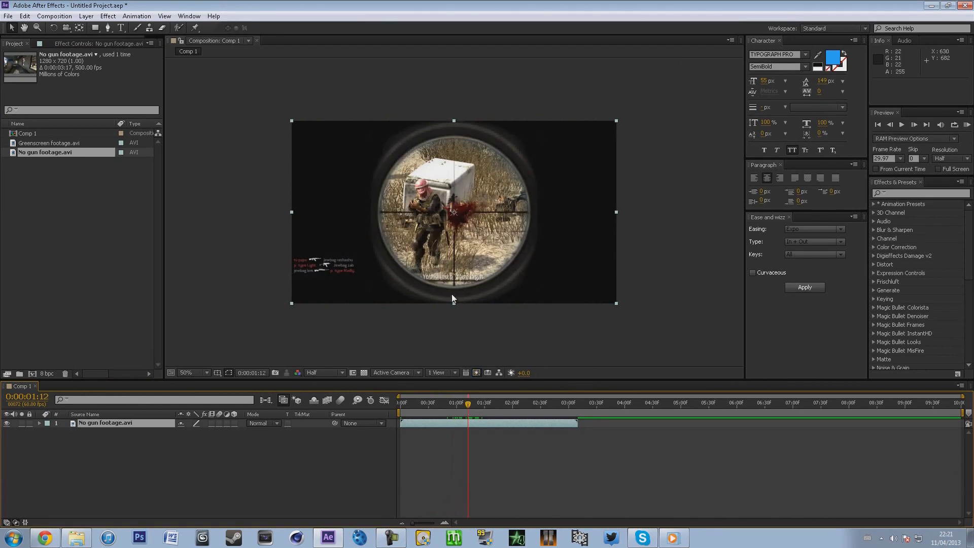
pyautogui.press('pagedown')
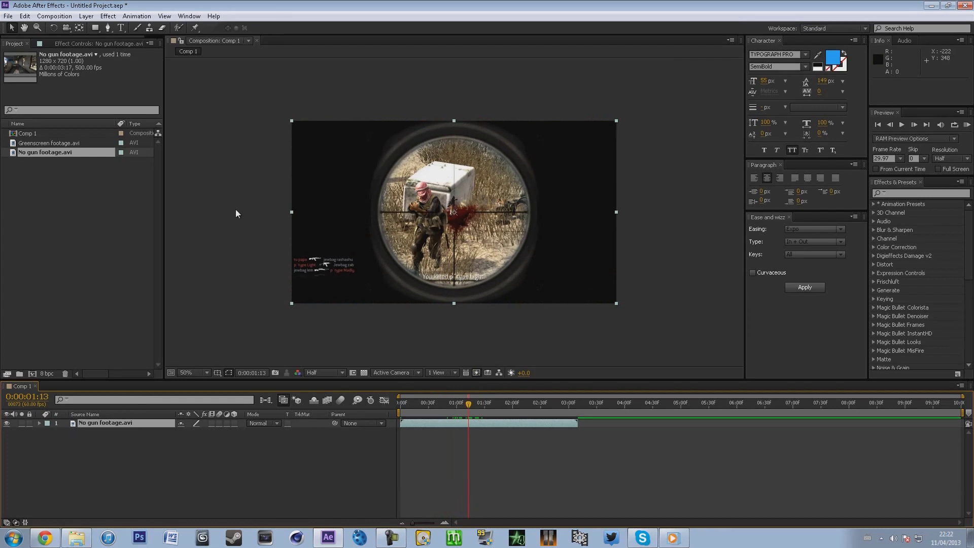
pyautogui.click(673, 537)
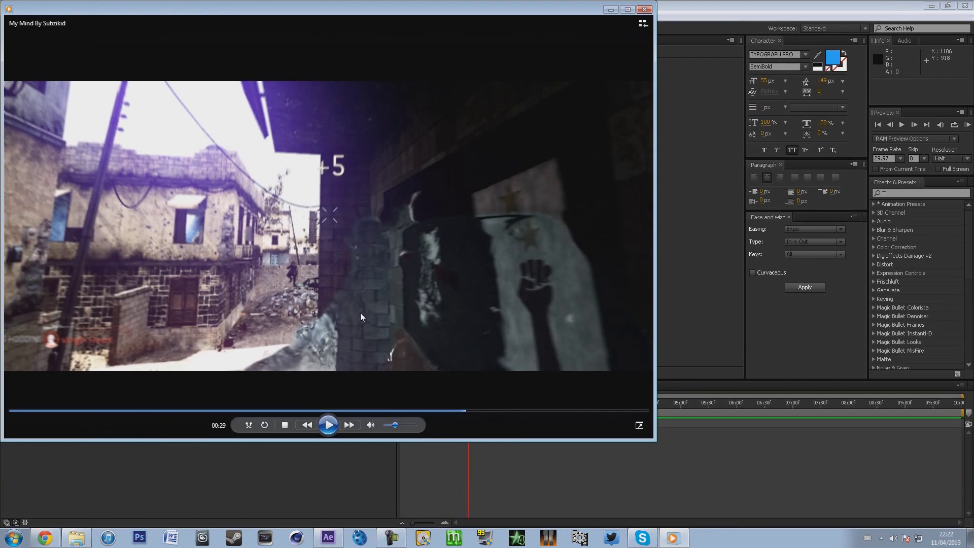
pyautogui.click(721, 5)
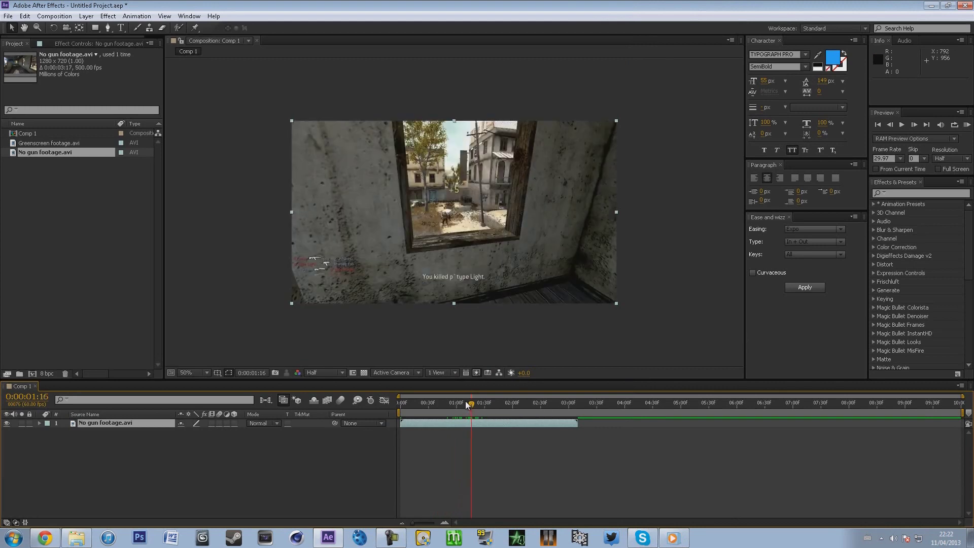
pyautogui.press('pageup')
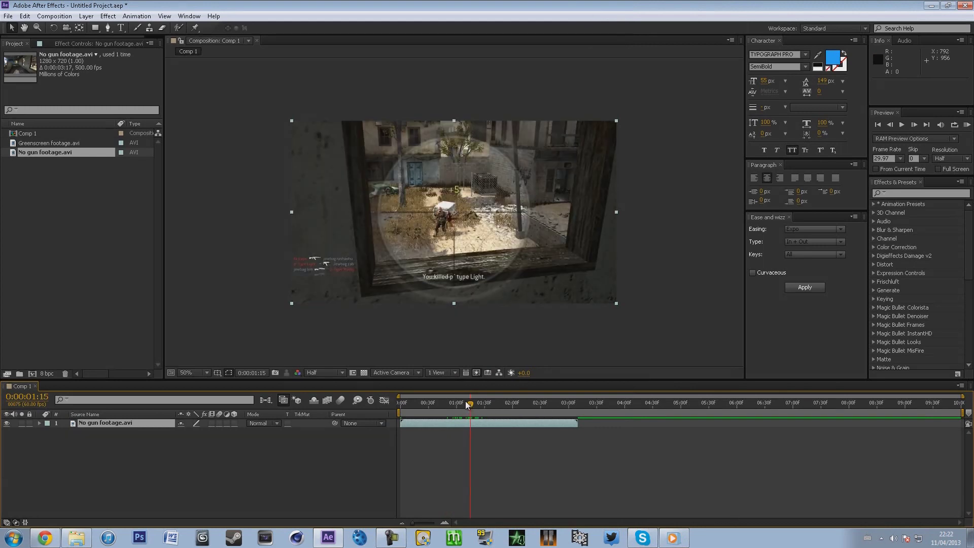
pyautogui.click(47, 143)
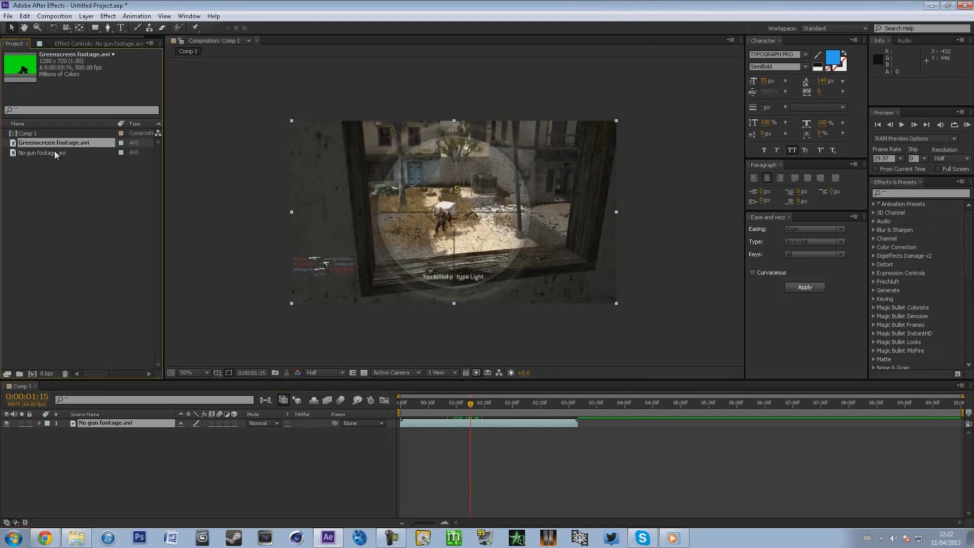
pyautogui.click(55, 152)
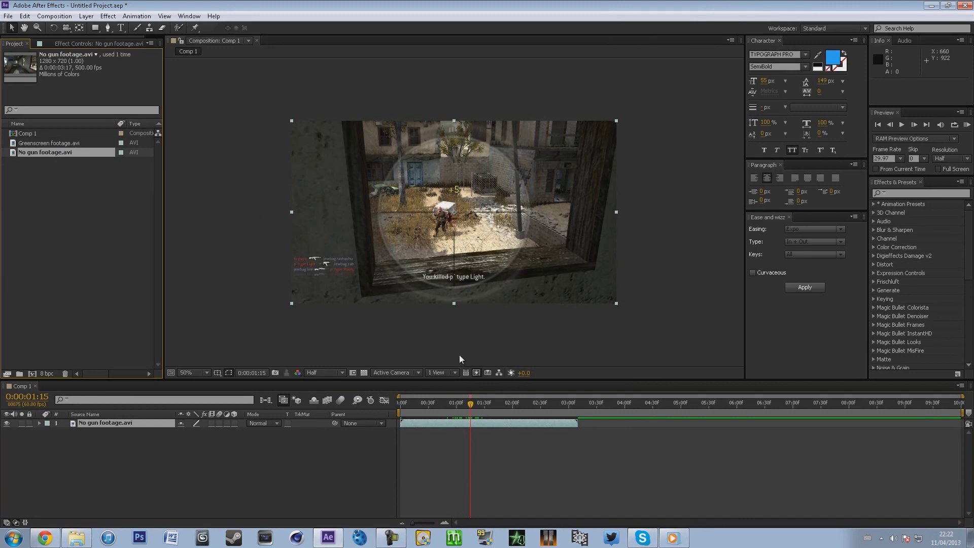
pyautogui.click(472, 403)
pyautogui.press('pageup')
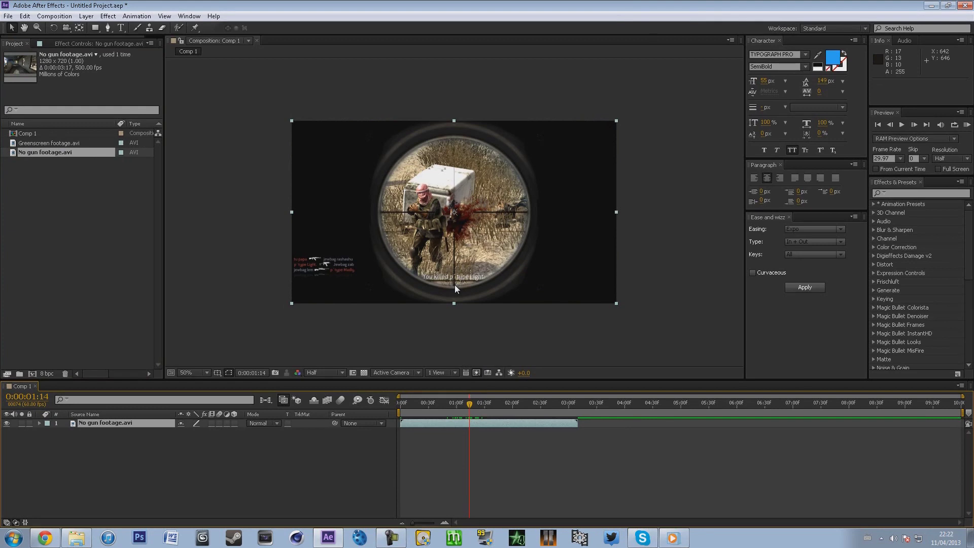
pyautogui.press('pagedown')
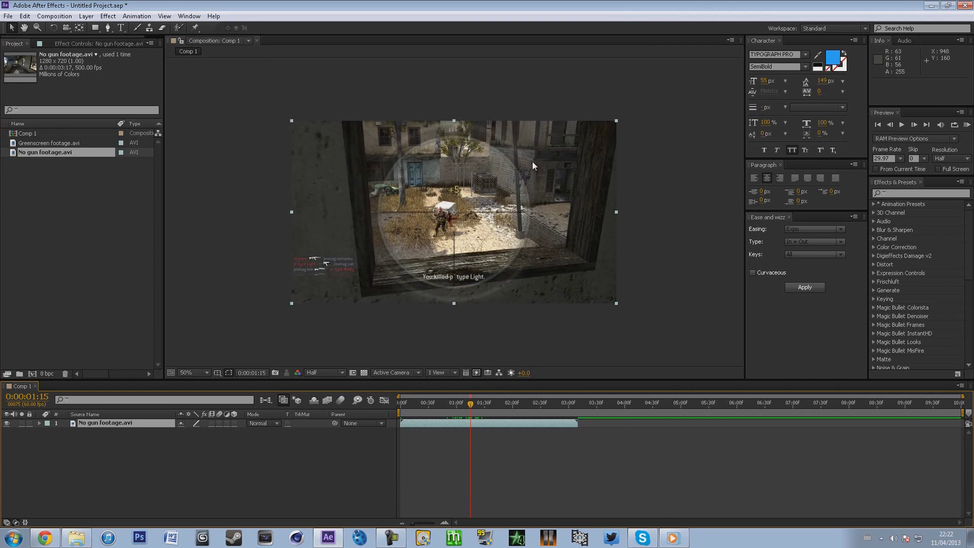
pyautogui.press('pagedown')
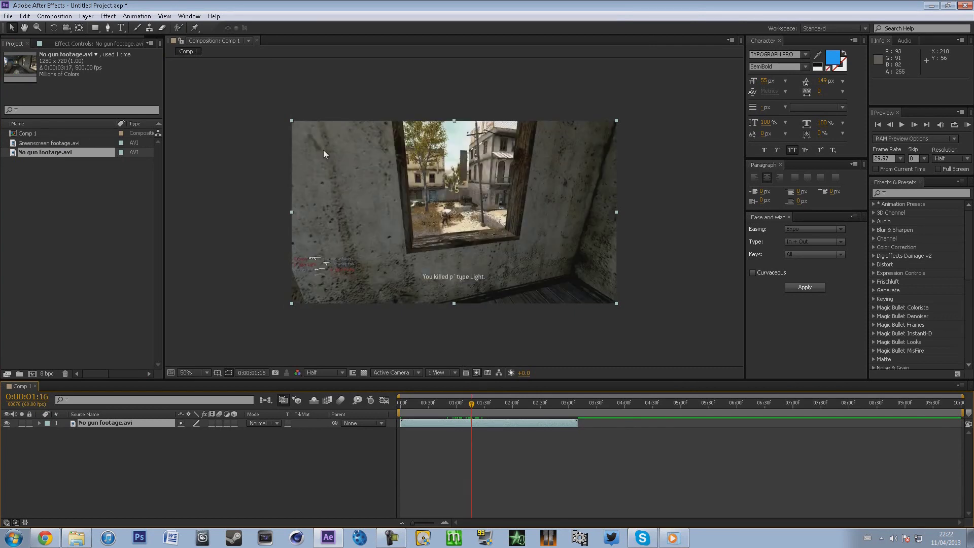
pyautogui.moveTo(36, 143); pyautogui.dragTo(99, 421)
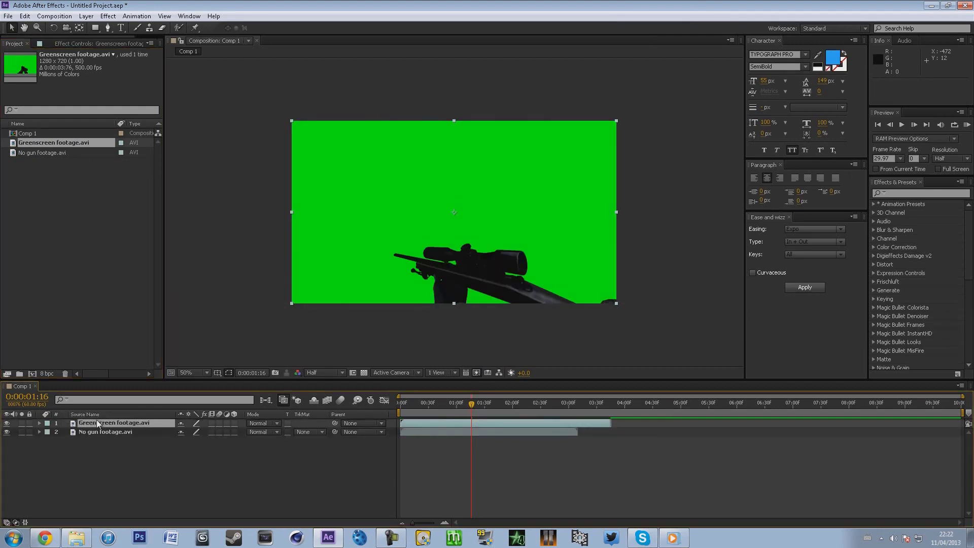
# Step: Apply Keylight to Greenscreen footage.avi, sample the green as Screen Colour, and shift the layer 10 frames earlier
pyautogui.click(916, 194)
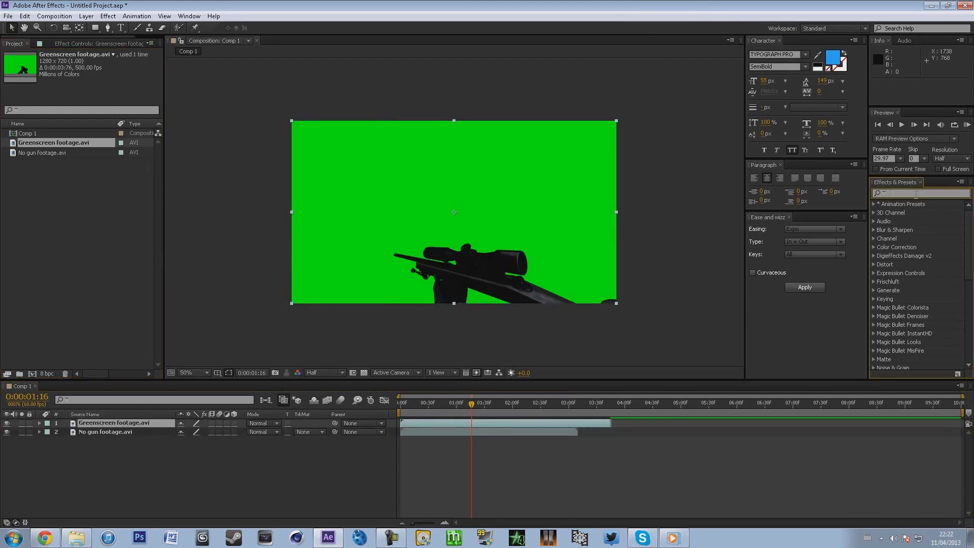
pyautogui.write('keylight')
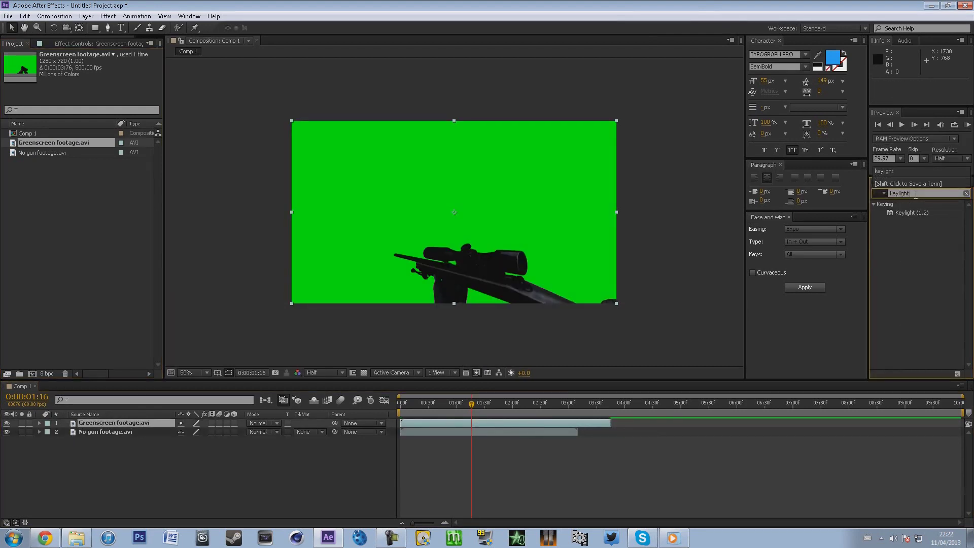
pyautogui.moveTo(911, 211); pyautogui.dragTo(476, 221)
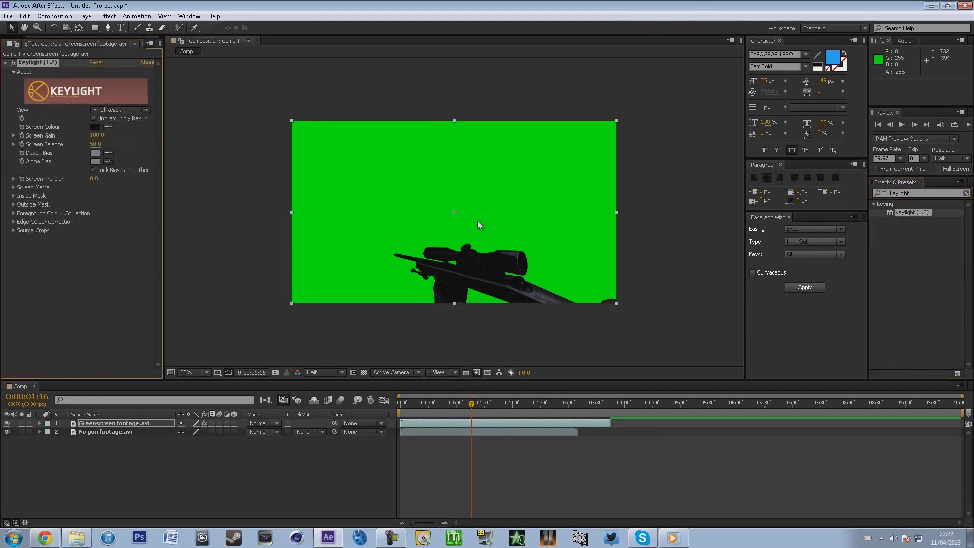
pyautogui.click(108, 127)
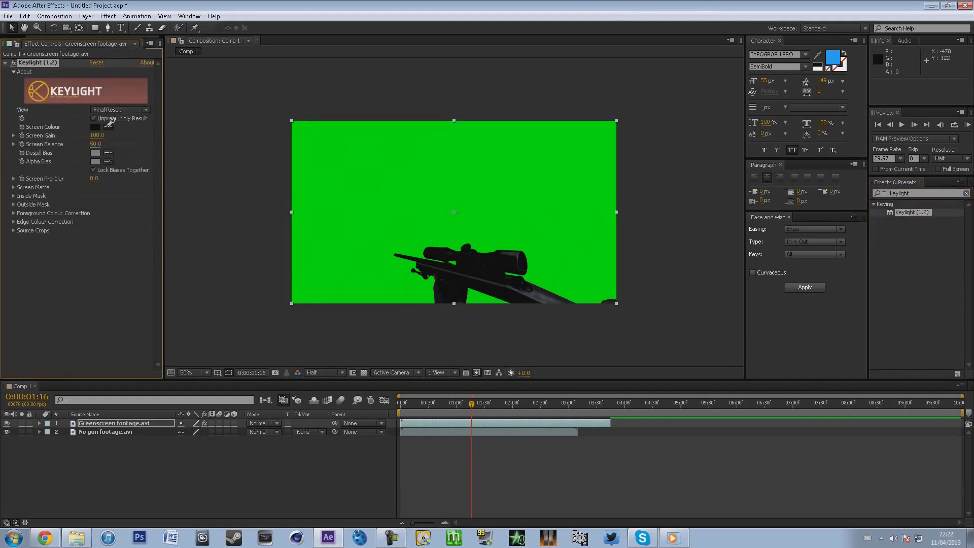
pyautogui.click(476, 178)
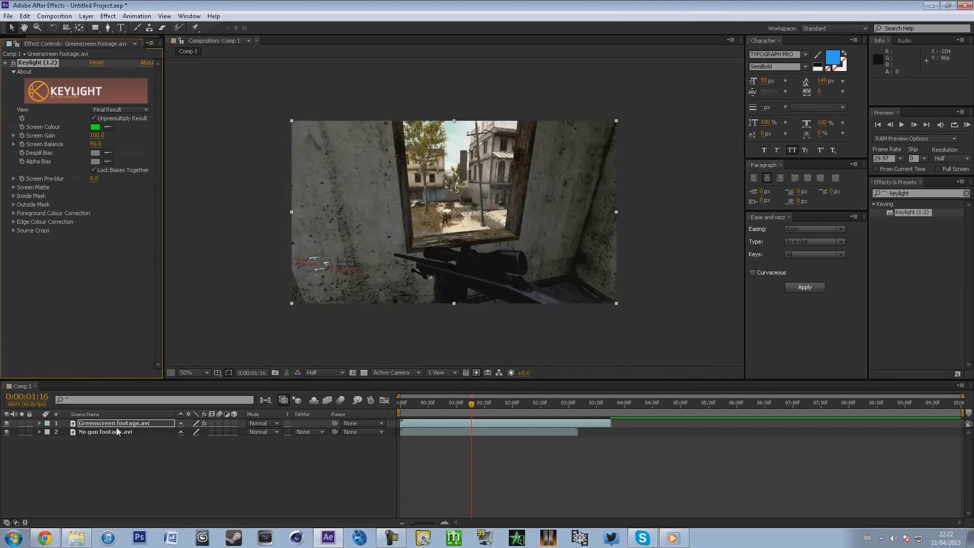
pyautogui.moveTo(499, 423); pyautogui.dragTo(490, 421)
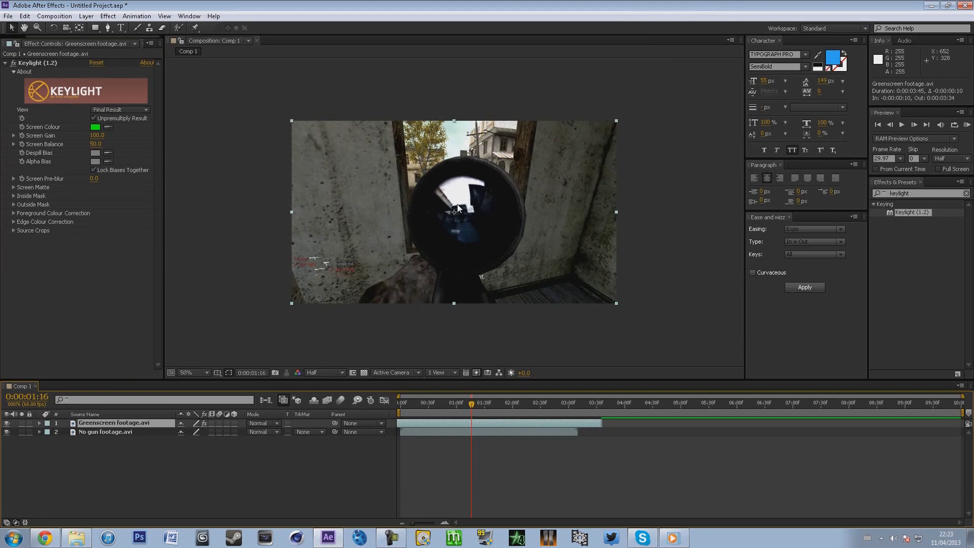
# Step: Zoom the timeline in and nudge the greenscreen layer a few frames earlier to sync with the gameplay
pyautogui.press(';')
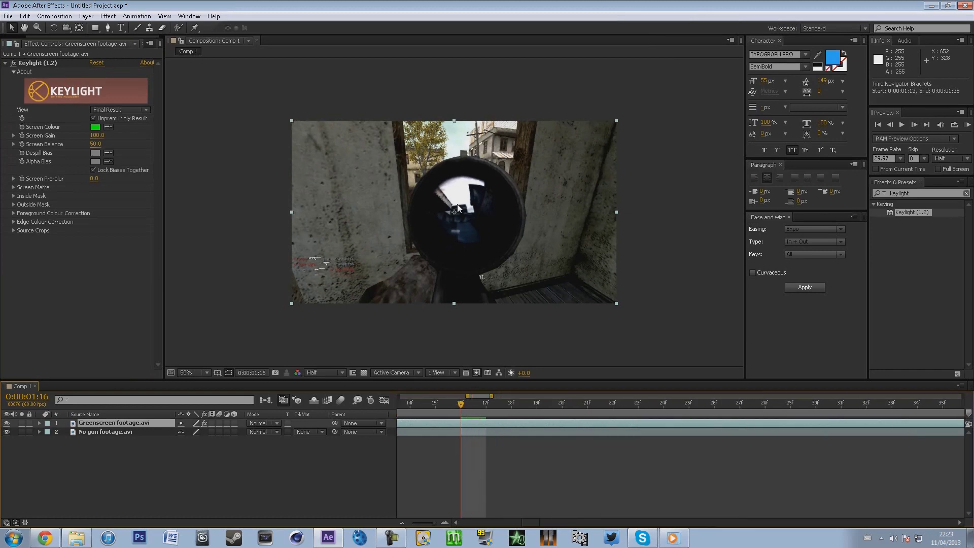
pyautogui.moveTo(756, 420); pyautogui.dragTo(584, 422)
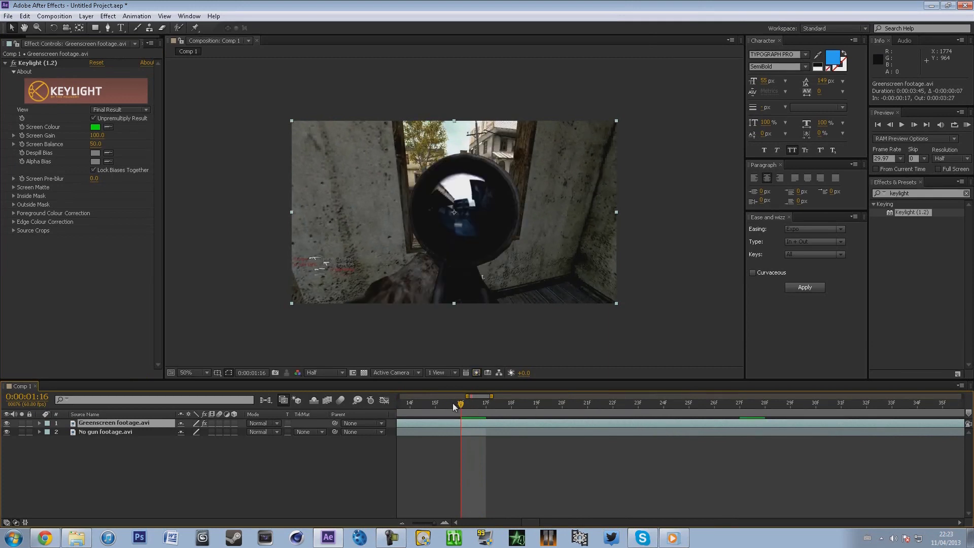
pyautogui.click(473, 410)
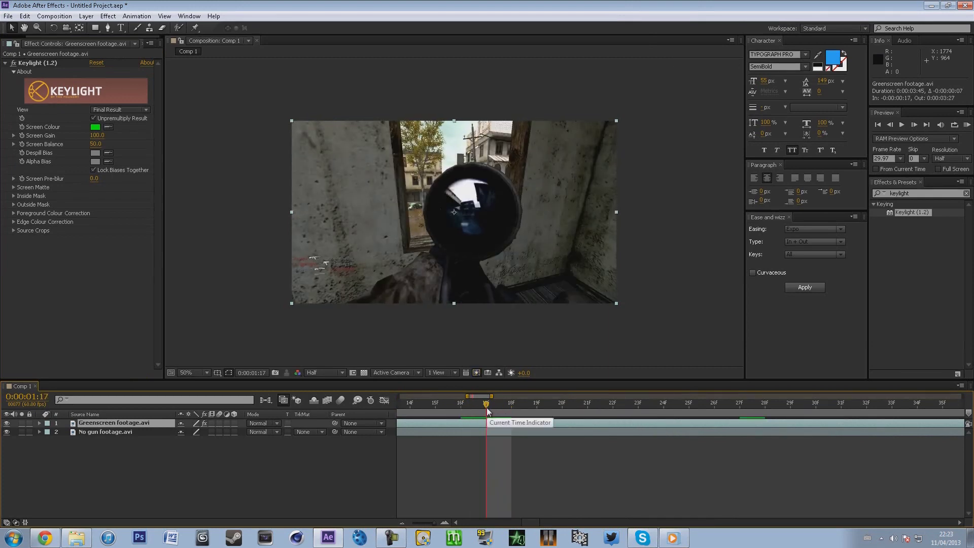
pyautogui.press('-')
pyautogui.press('-')
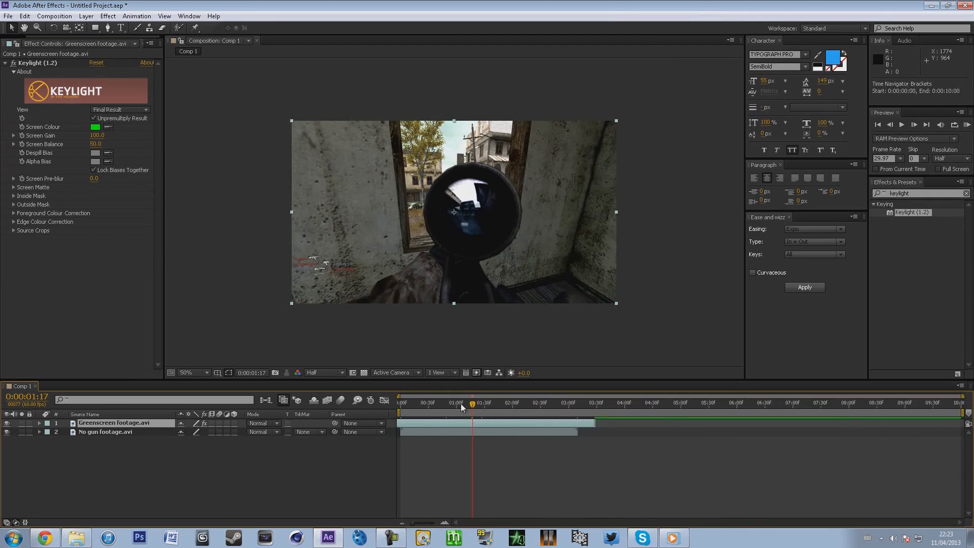
pyautogui.moveTo(488, 411); pyautogui.dragTo(533, 414)
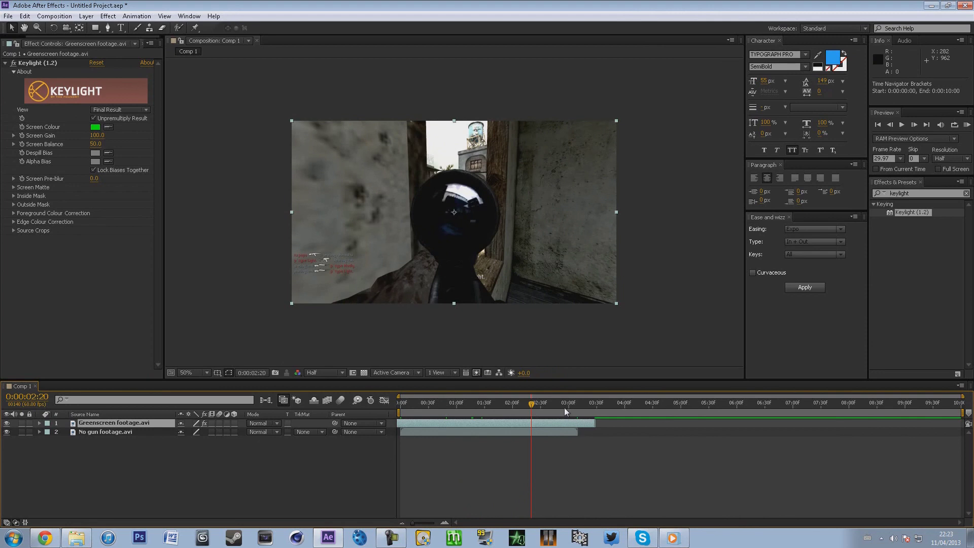
# Step: Trim the greenscreen layer to end at 0:00:03:09 and start at the first frame
pyautogui.click(576, 403)
pyautogui.hotkey('alt', ']')
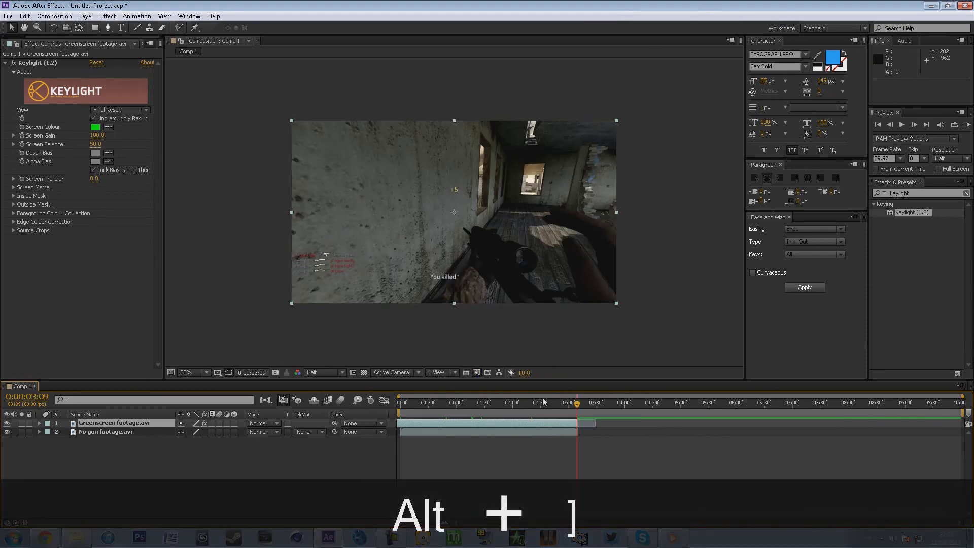
pyautogui.moveTo(426, 404); pyautogui.dragTo(399, 404)
pyautogui.hotkey('alt', '[')
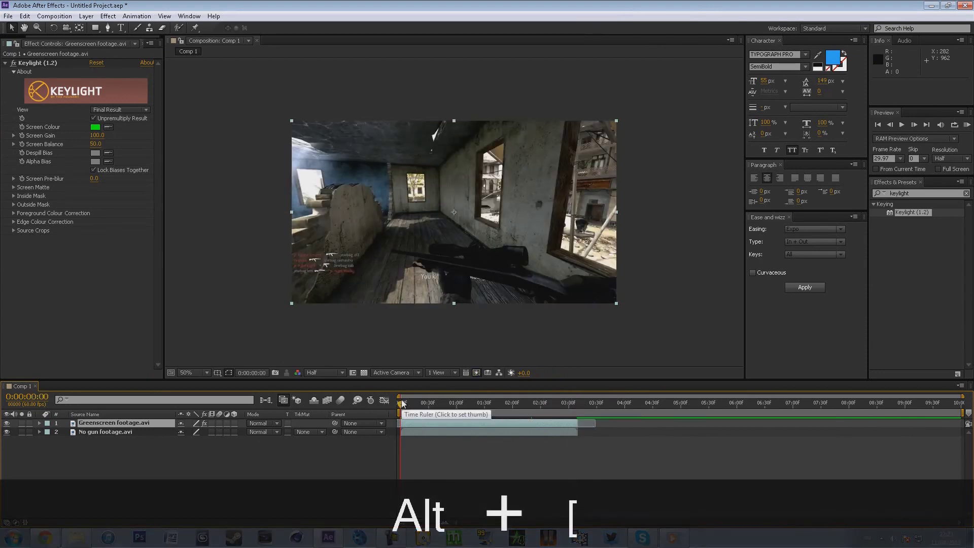
pyautogui.click(446, 432)
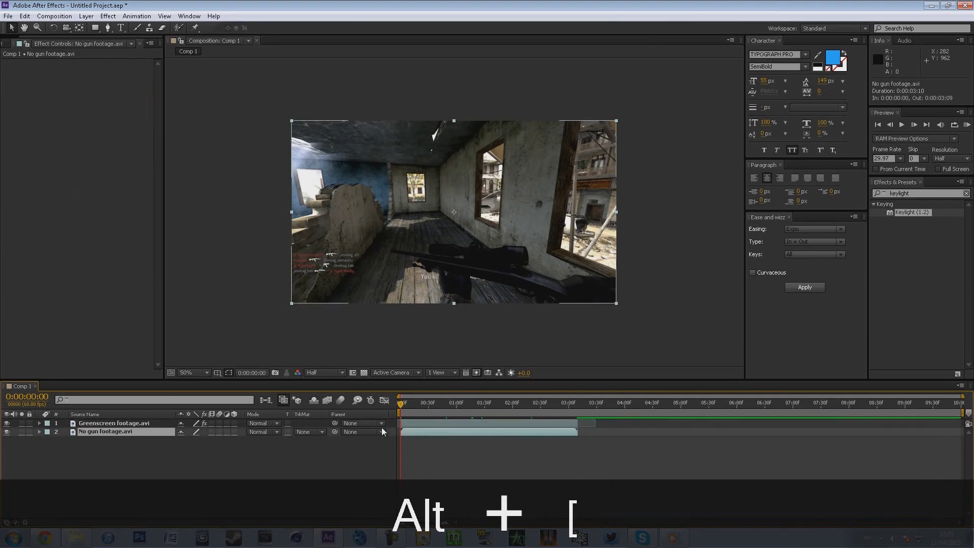
# Step: Set the current time to 0:00:01:20
pyautogui.moveTo(455, 403); pyautogui.dragTo(475, 407)
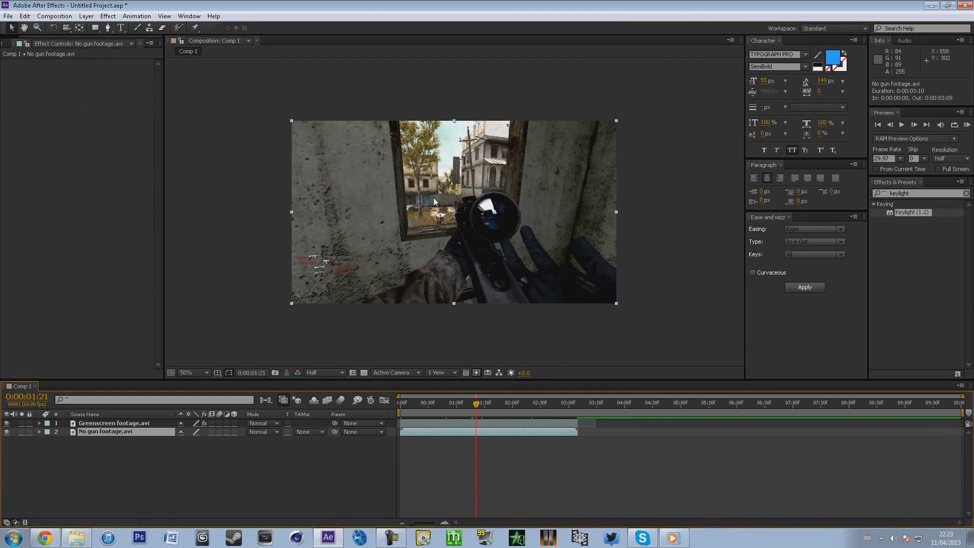
pyautogui.click(474, 404)
pyautogui.click(476, 405)
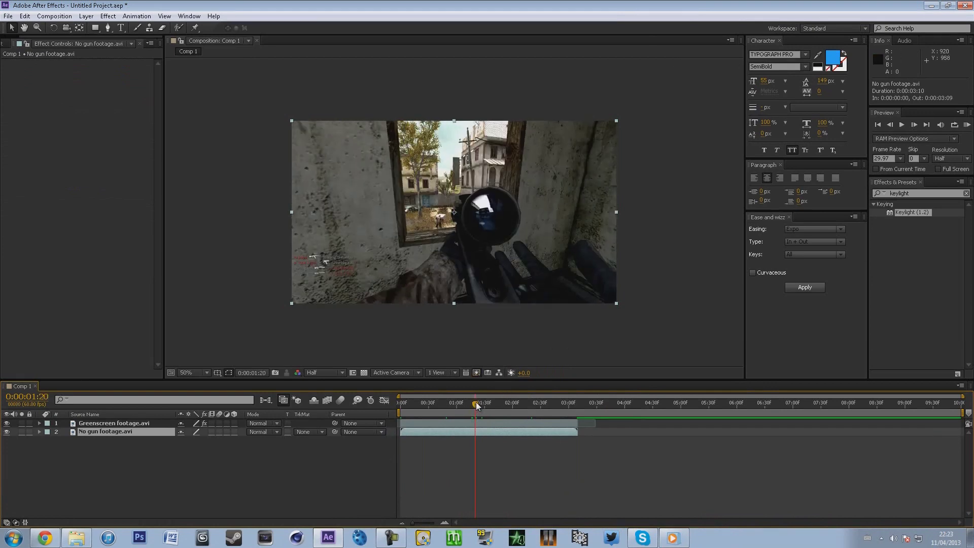
# Step: Apply Displacement Map to No gun footage.avi and hide the Greenscreen footage.avi layer
pyautogui.hotkey('ctrl', '5')
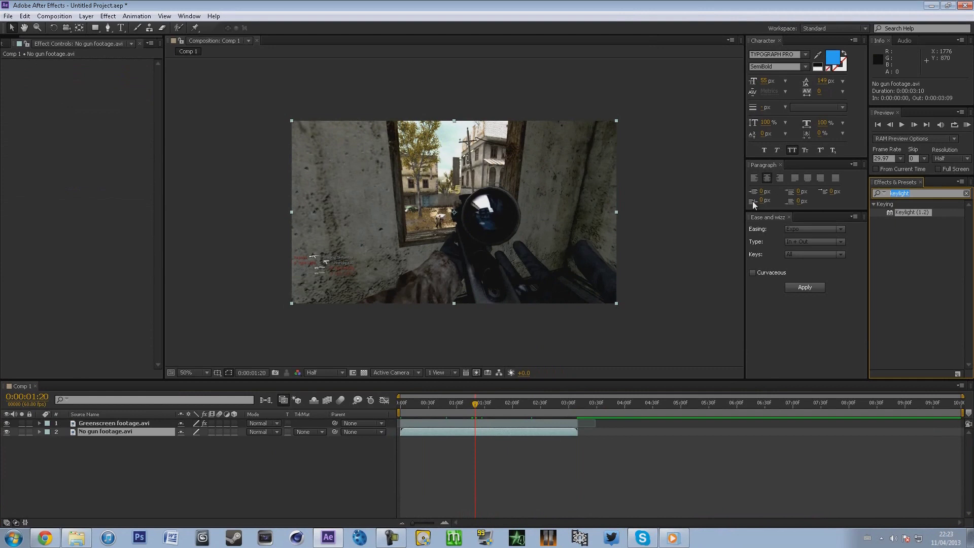
pyautogui.write('displace')
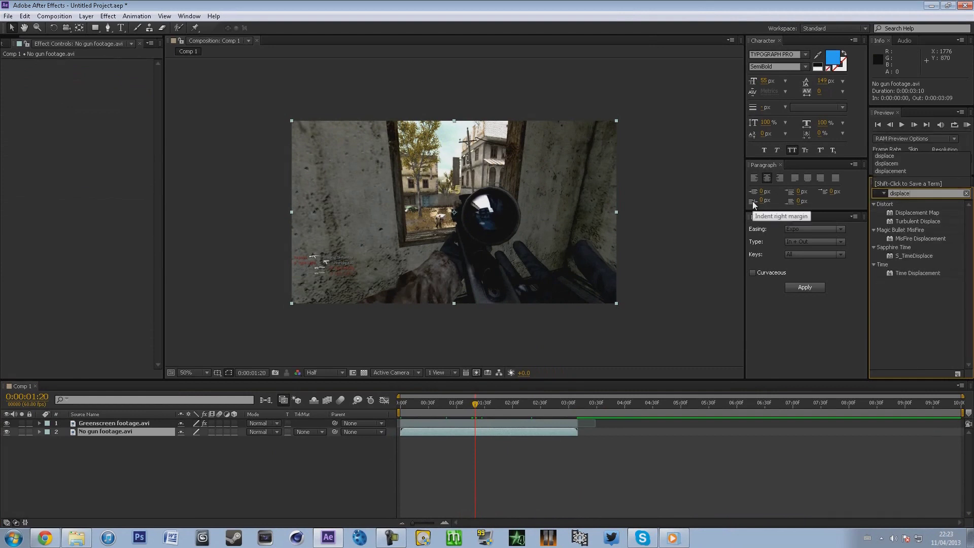
pyautogui.moveTo(919, 213); pyautogui.dragTo(555, 433)
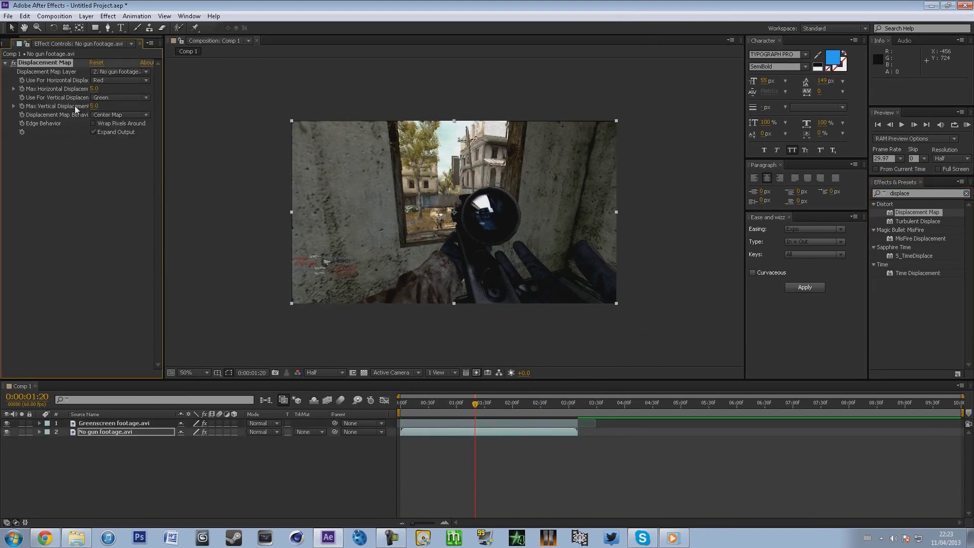
pyautogui.click(92, 432)
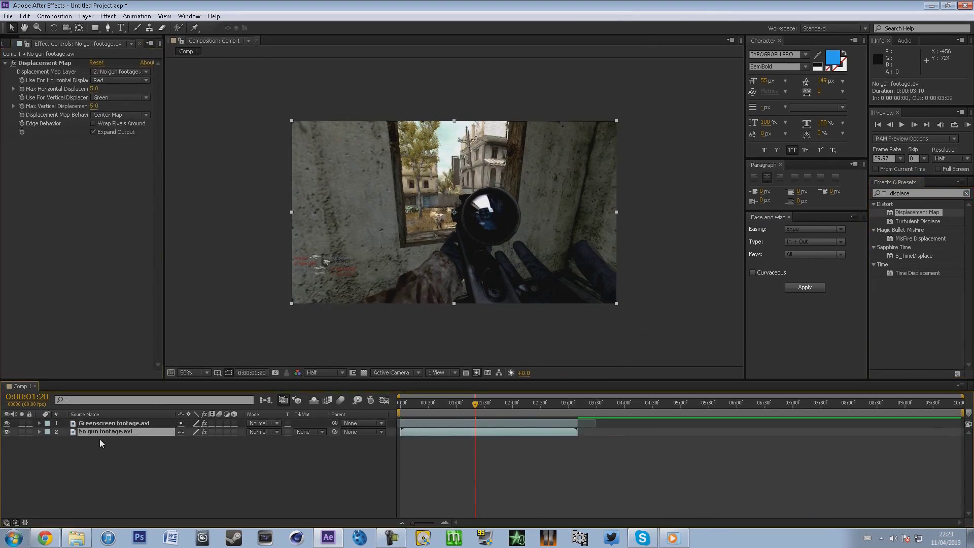
pyautogui.click(6, 423)
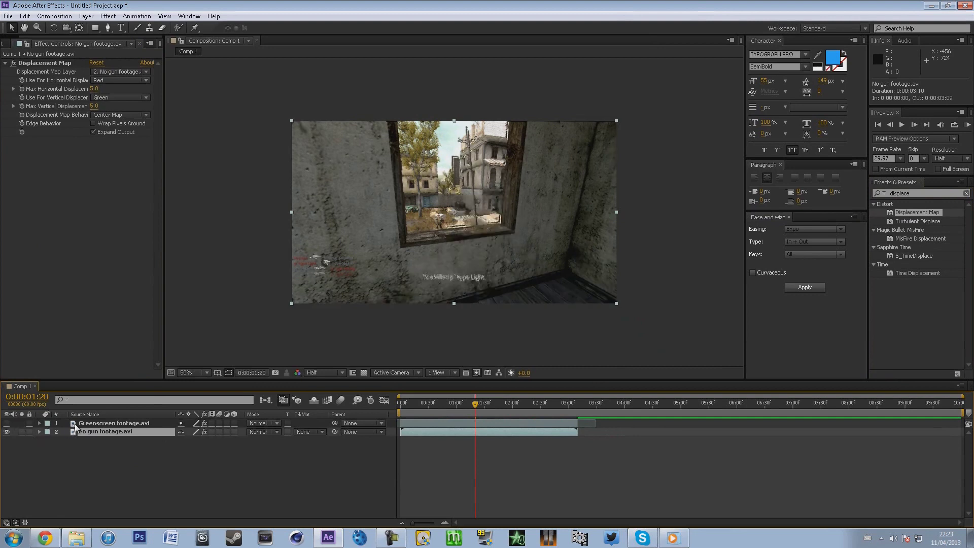
pyautogui.click(102, 72)
# Step: Use Greenscreen footage as the displacement map layer, with Luminance for both horizontal and vertical channels
pyautogui.click(141, 98)
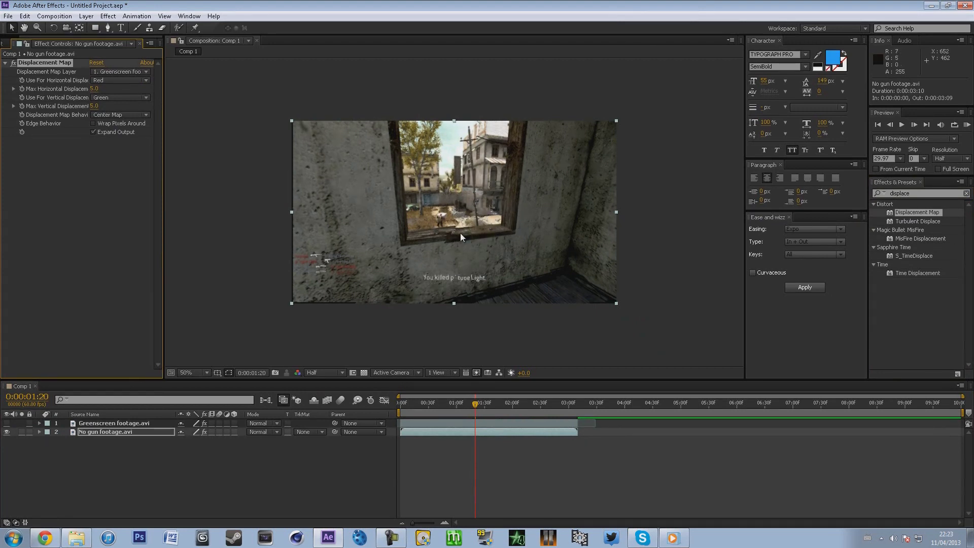
pyautogui.click(104, 80)
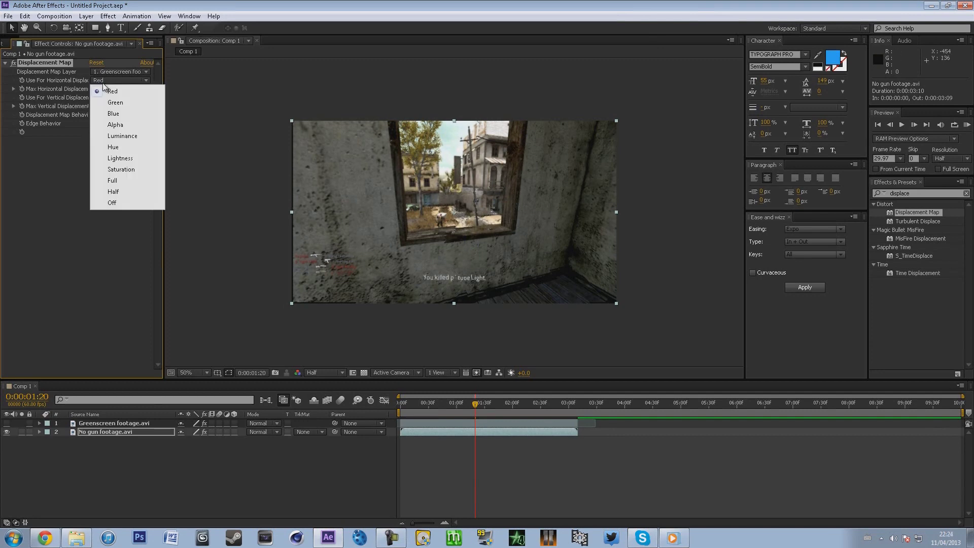
pyautogui.click(120, 136)
pyautogui.click(122, 97)
pyautogui.click(129, 153)
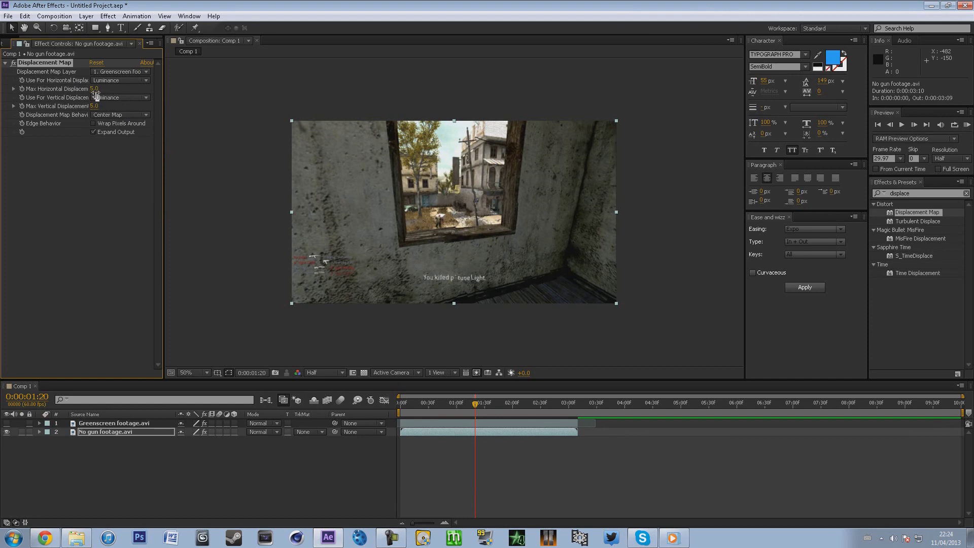
# Step: Set maximum horizontal and vertical displacement both to 50
pyautogui.moveTo(94, 93); pyautogui.dragTo(115, 108)
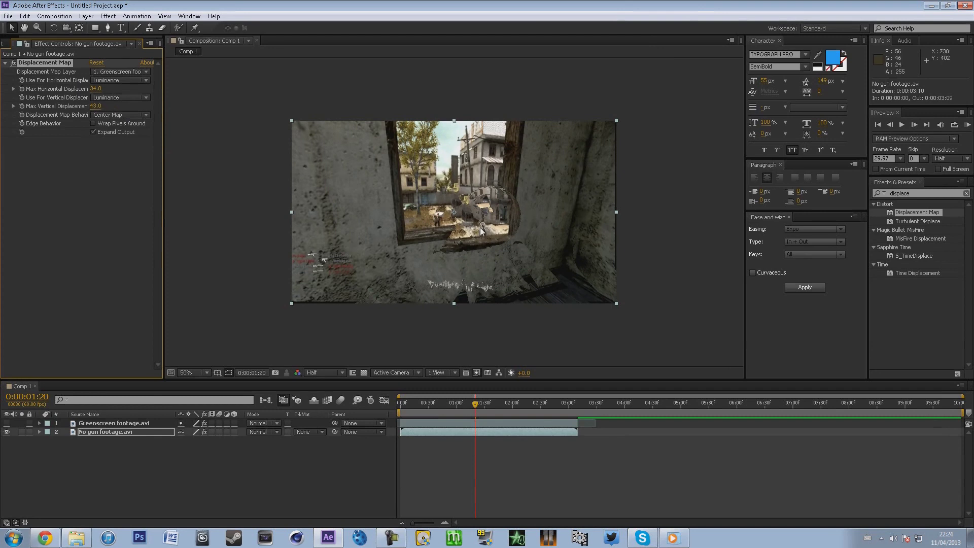
pyautogui.moveTo(94, 88); pyautogui.dragTo(105, 88)
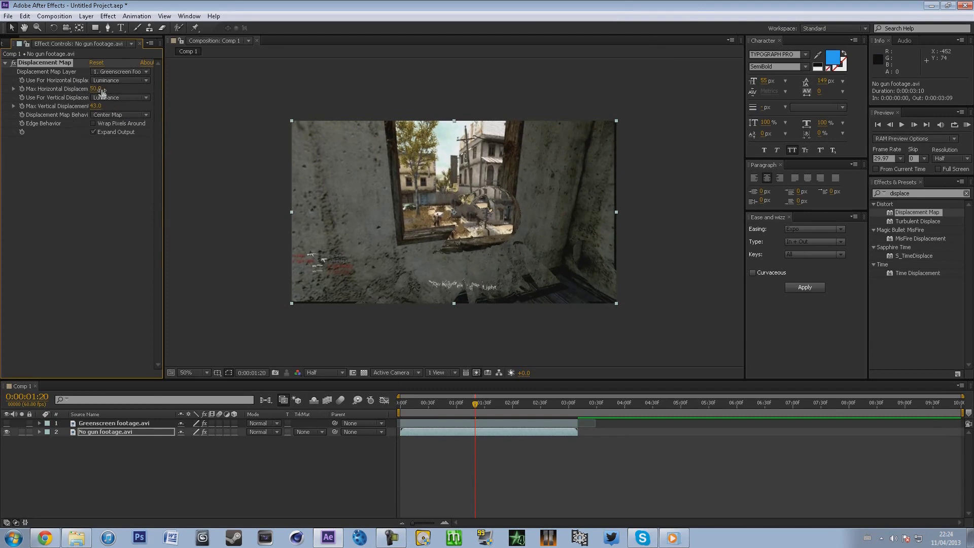
pyautogui.click(102, 89)
pyautogui.press('Tab')
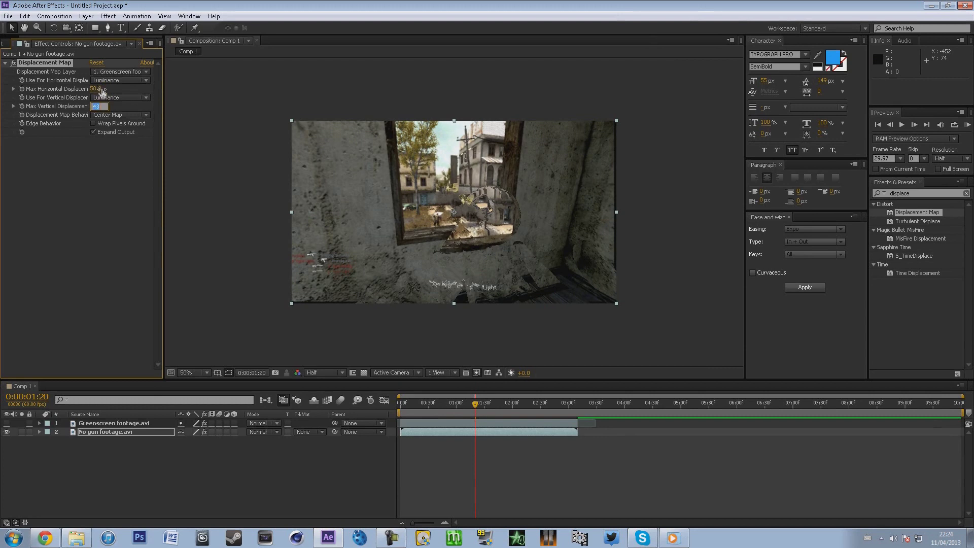
pyautogui.write('50')
pyautogui.press('Return')
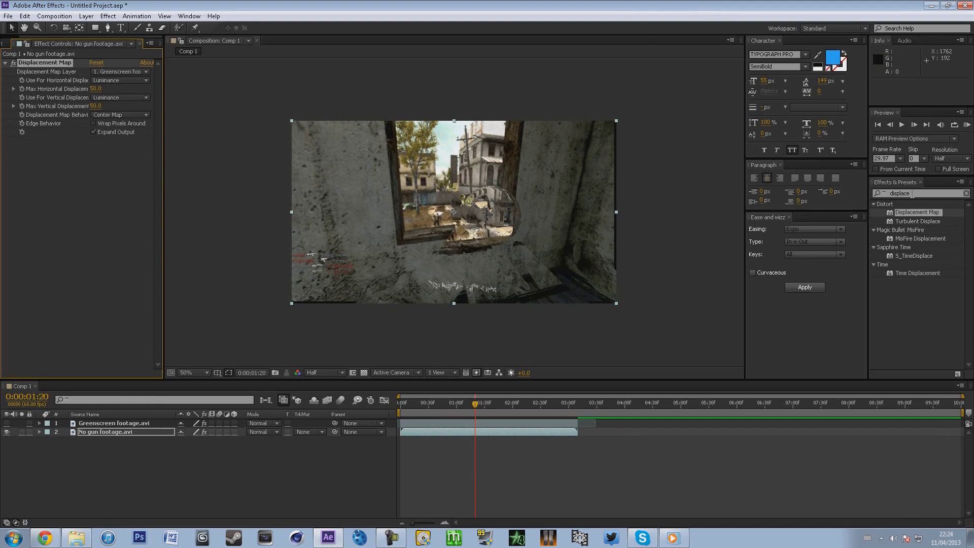
pyautogui.click(899, 193)
# Step: Apply Motion Tile to No gun footage.avi from an effects search for 'motion'
pyautogui.moveTo(899, 193); pyautogui.dragTo(862, 204)
pyautogui.write('motion')
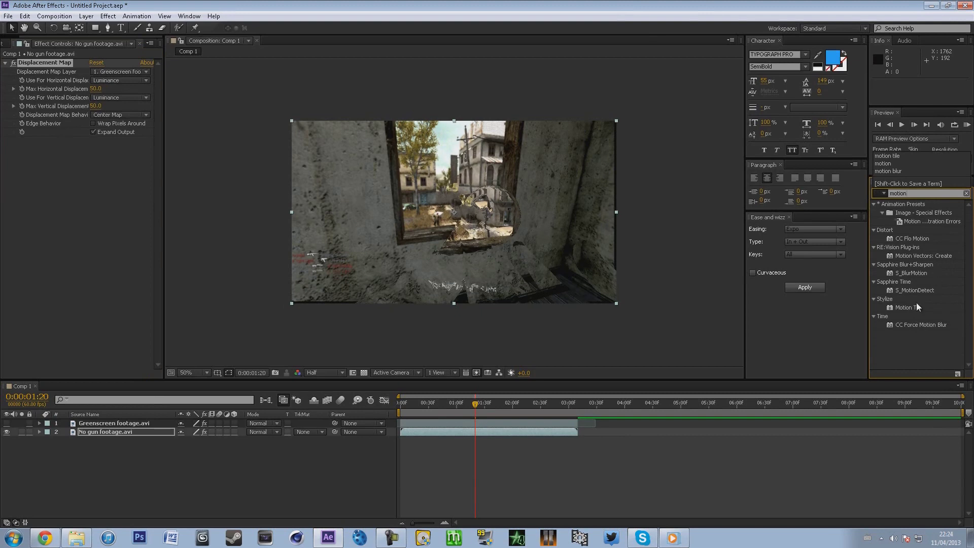
pyautogui.moveTo(913, 306); pyautogui.dragTo(64, 60)
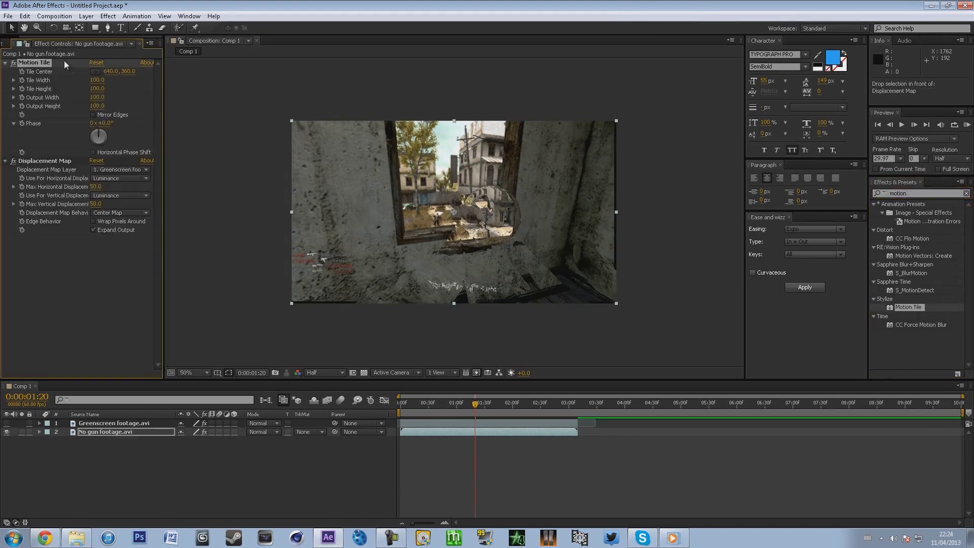
# Step: Set Motion Tile Output Width and Height to 110 and enable Mirror Edges
pyautogui.click(101, 99)
pyautogui.write('110')
pyautogui.press('Tab')
pyautogui.write('110')
pyautogui.press('Return')
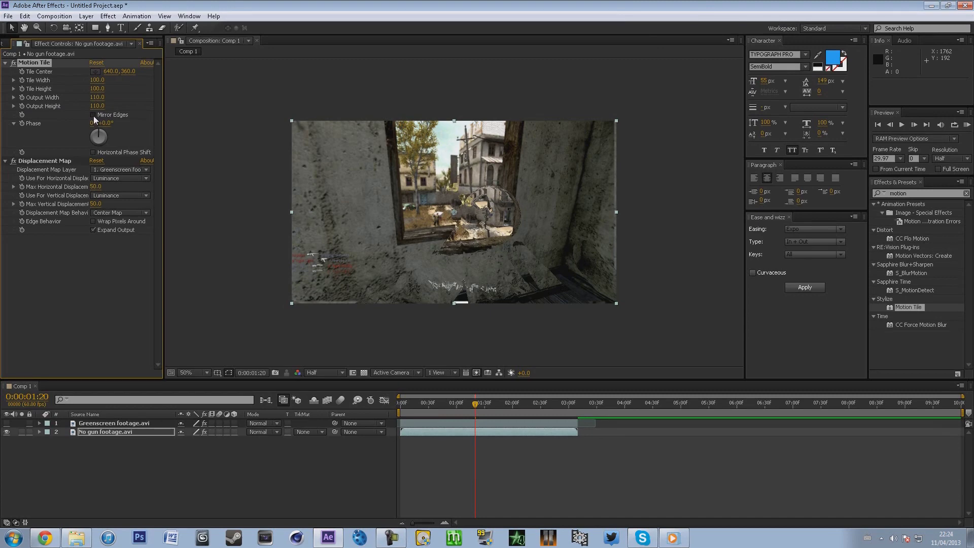
pyautogui.click(93, 116)
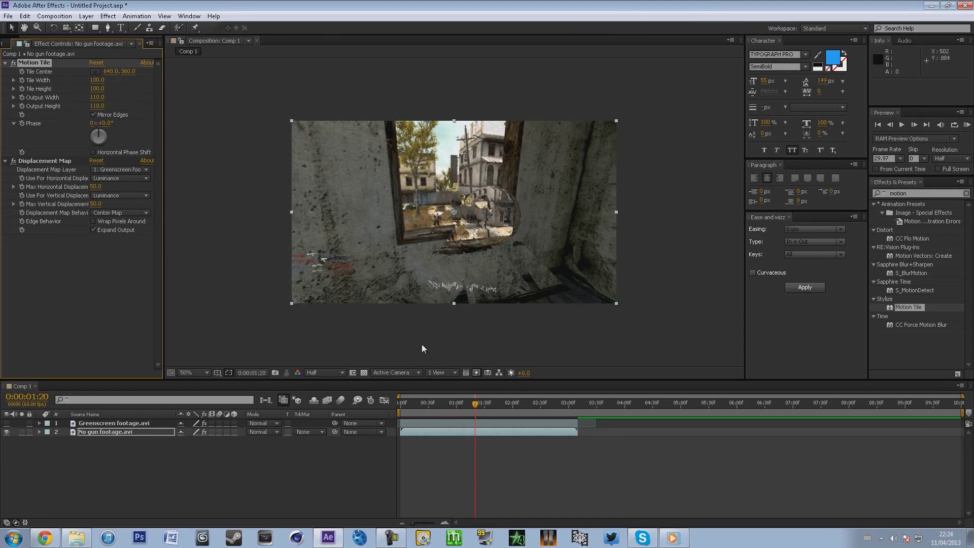
pyautogui.moveTo(476, 402)
pyautogui.mouseDown()
pyautogui.moveTo(467, 404)
pyautogui.moveTo(476, 403)
pyautogui.mouseUp()
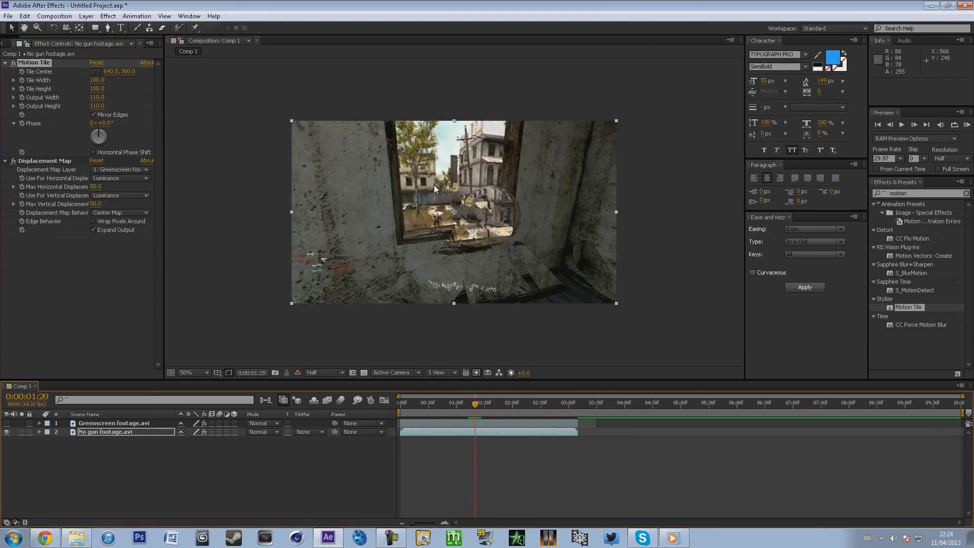
pyautogui.click(124, 424)
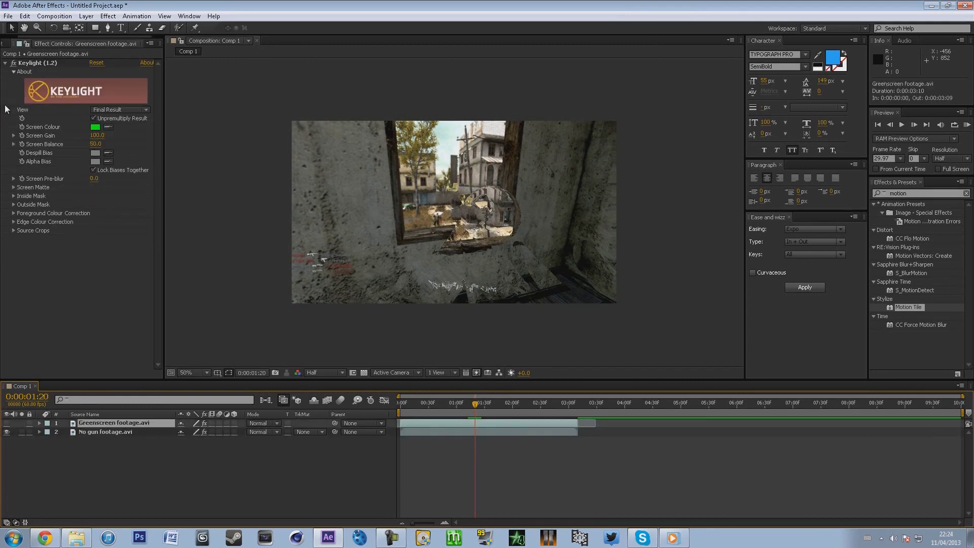
# Step: Apply the Fill effect to the Greenscreen footage layer
pyautogui.click(5, 63)
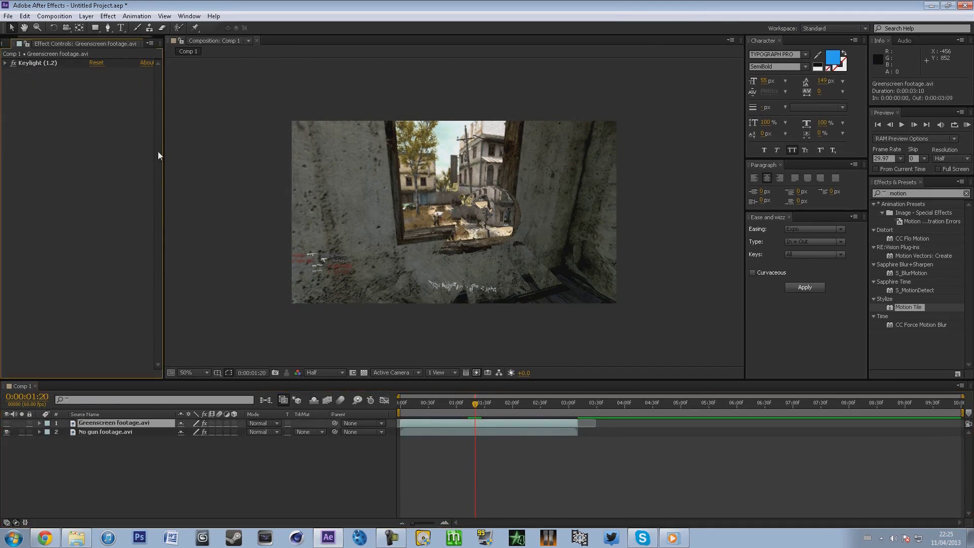
pyautogui.hotkey('ctrl', '5')
pyautogui.write('fi')
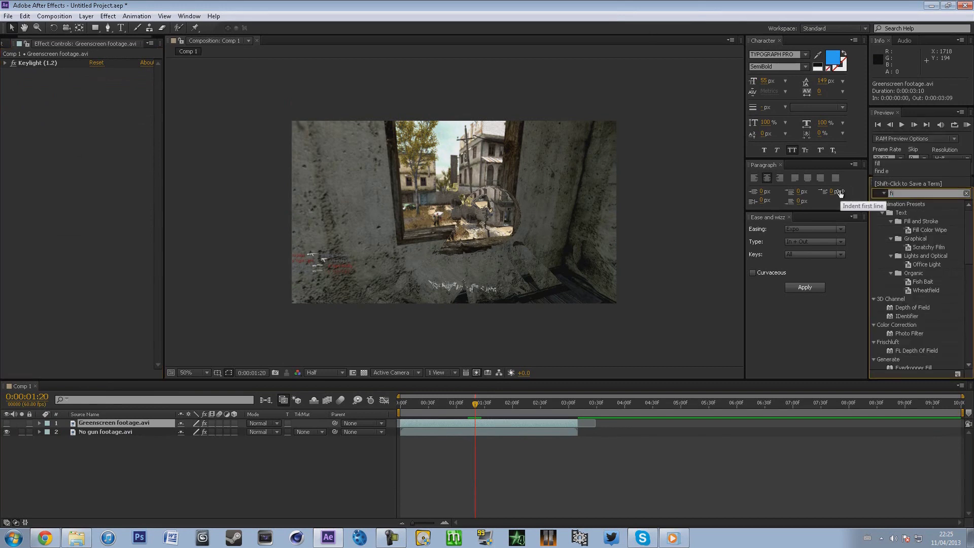
pyautogui.write('ll')
pyautogui.moveTo(921, 258); pyautogui.dragTo(59, 211)
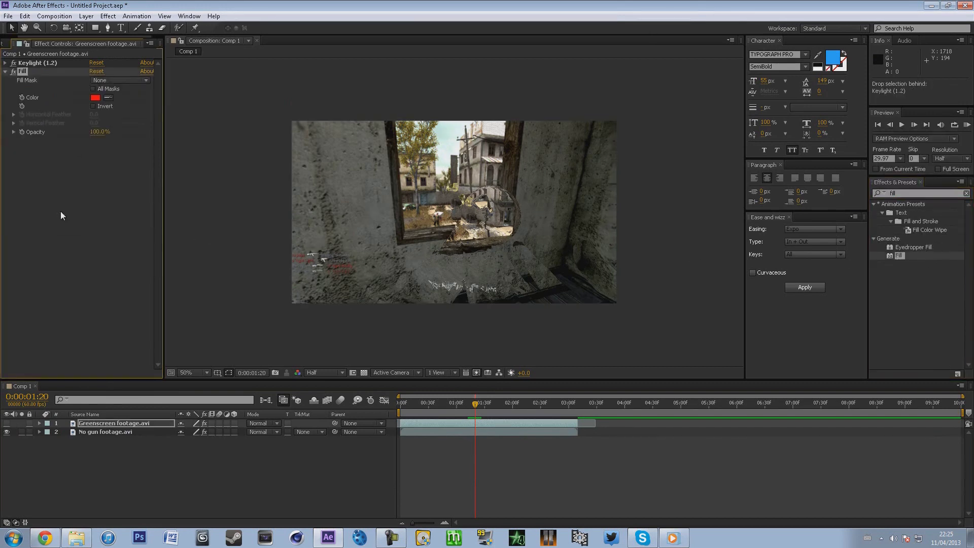
# Step: Make the greenscreen layer visible at 10% opacity and check the reference video
pyautogui.click(7, 423)
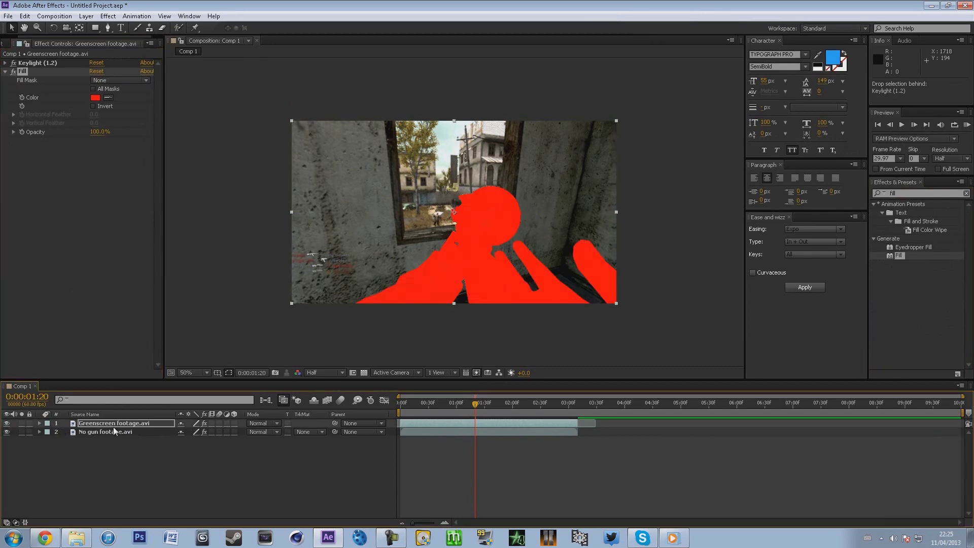
pyautogui.press('t')
pyautogui.moveTo(180, 431); pyautogui.dragTo(134, 432)
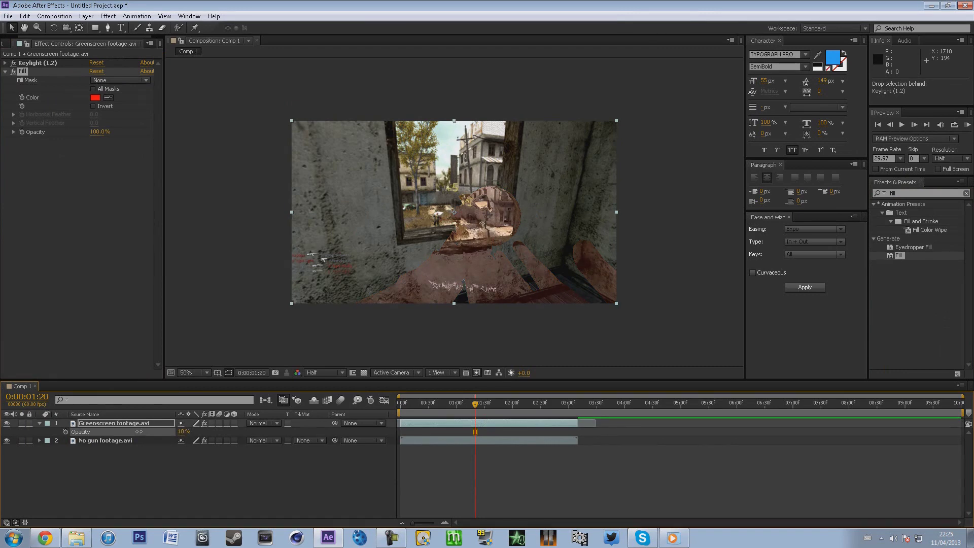
pyautogui.click(673, 537)
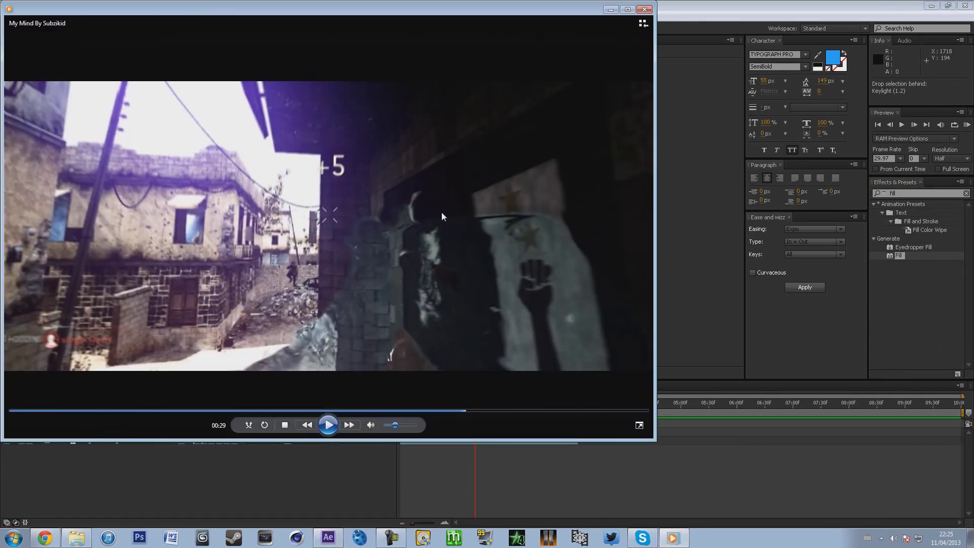
pyautogui.click(608, 10)
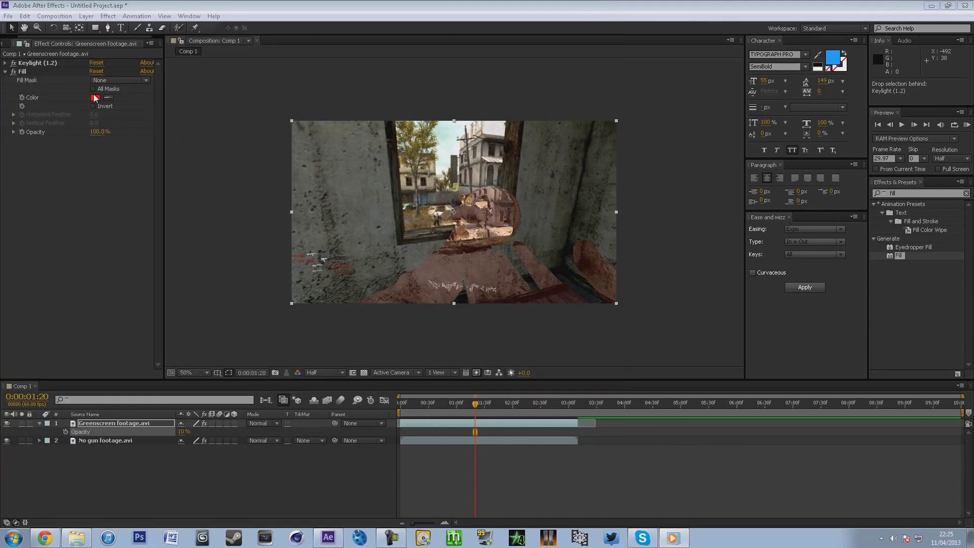
# Step: Change the Fill colour from red to blue 0A99EB
pyautogui.click(95, 98)
pyautogui.moveTo(254, 346); pyautogui.dragTo(254, 338)
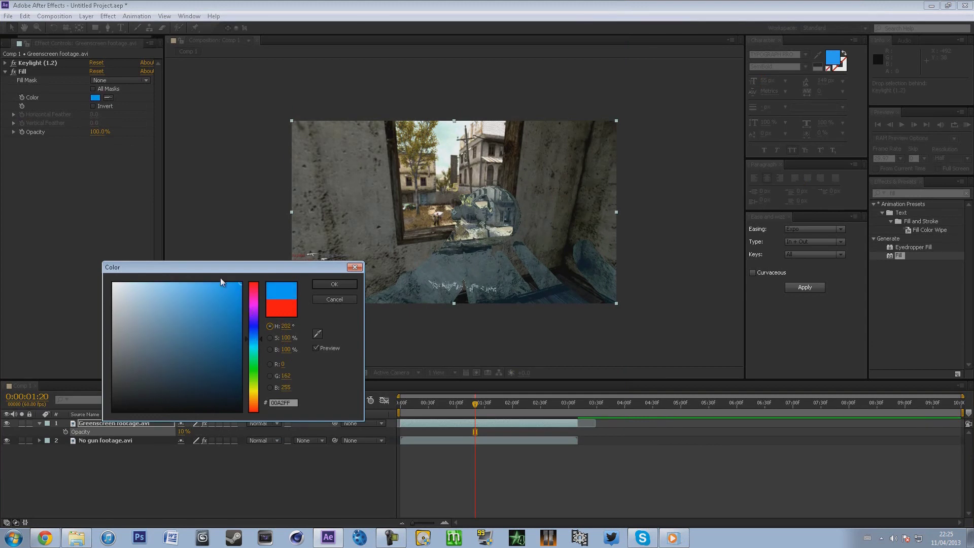
pyautogui.click(236, 292)
pyautogui.click(349, 286)
# Step: Raise the gun layer's opacity to about 12% and compare with the reference video
pyautogui.moveTo(180, 437); pyautogui.dragTo(178, 424)
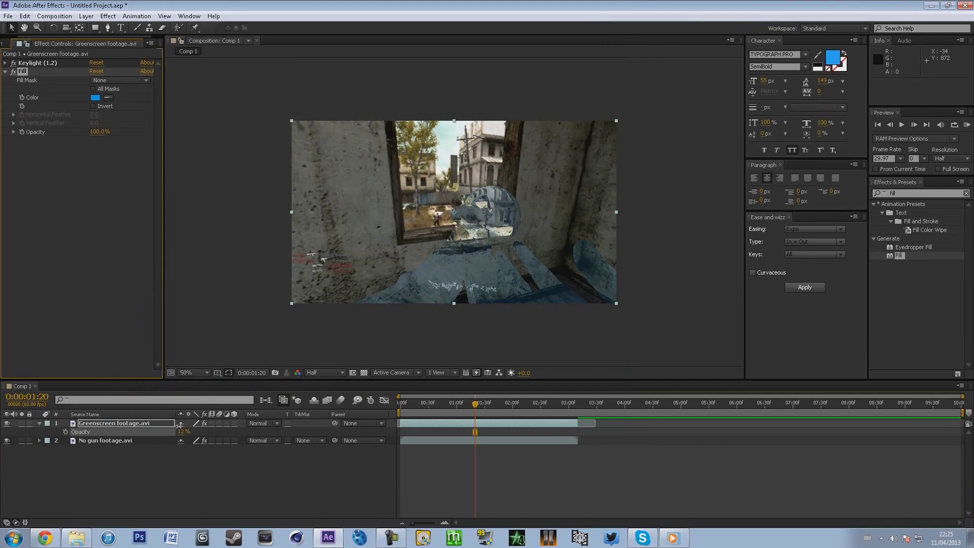
pyautogui.click(251, 476)
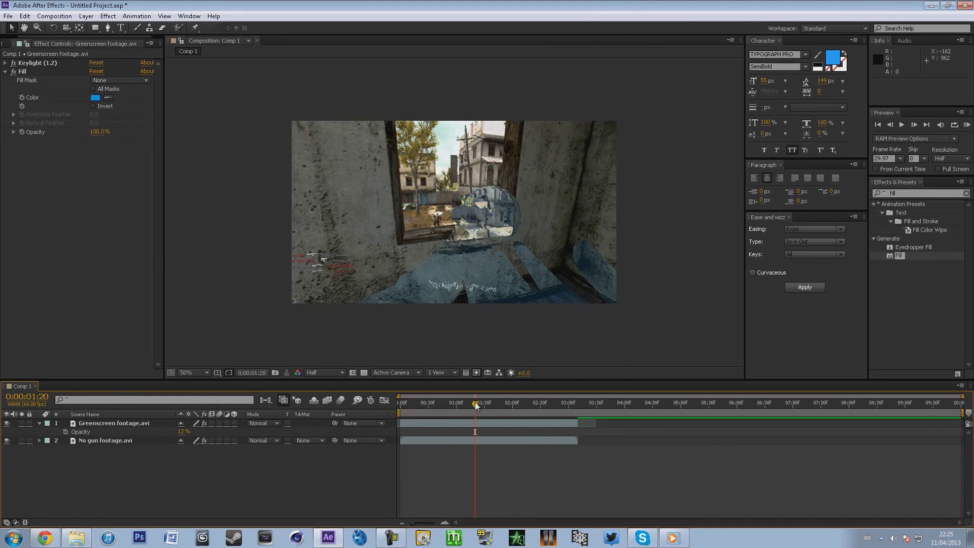
pyautogui.moveTo(474, 402)
pyautogui.mouseDown()
pyautogui.moveTo(497, 403)
pyautogui.moveTo(477, 401)
pyautogui.mouseUp()
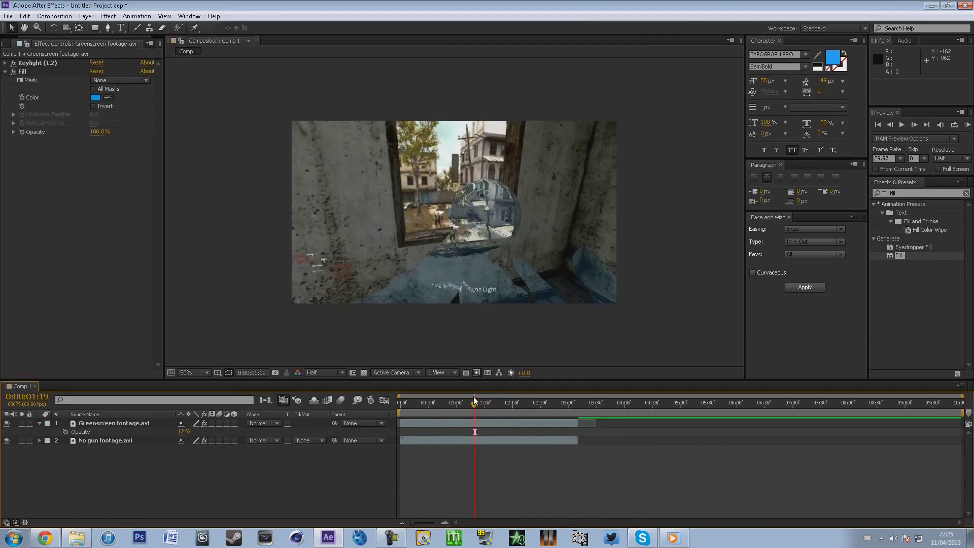
pyautogui.click(673, 537)
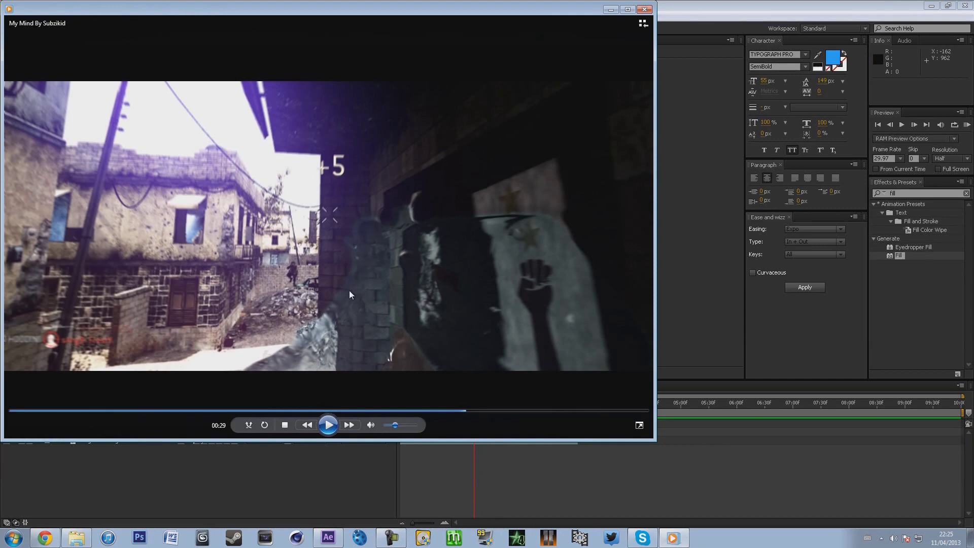
pyautogui.click(610, 9)
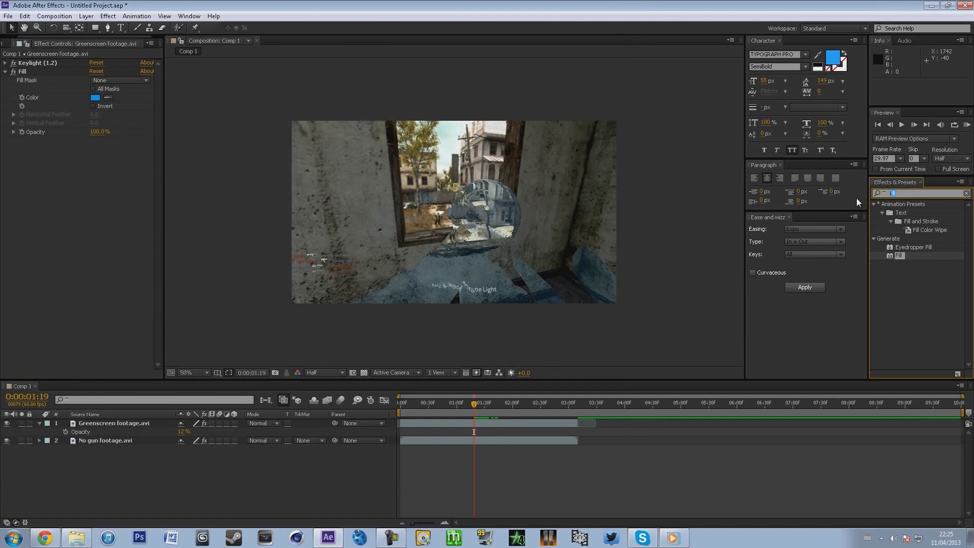
# Step: Add CC Glass to the gun layer and place it above Fill
pyautogui.write('cc glas')
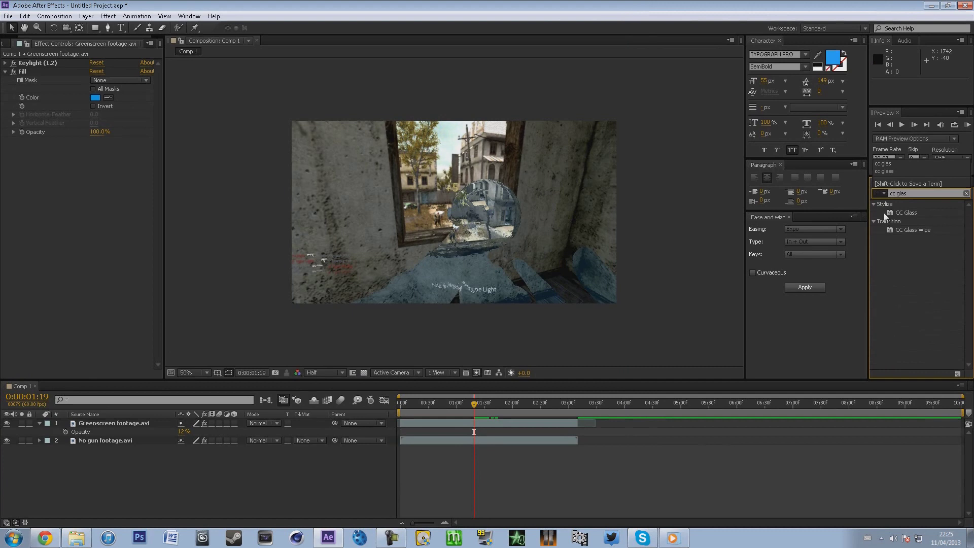
pyautogui.moveTo(909, 214); pyautogui.dragTo(119, 224)
pyautogui.moveTo(35, 140); pyautogui.dragTo(41, 68)
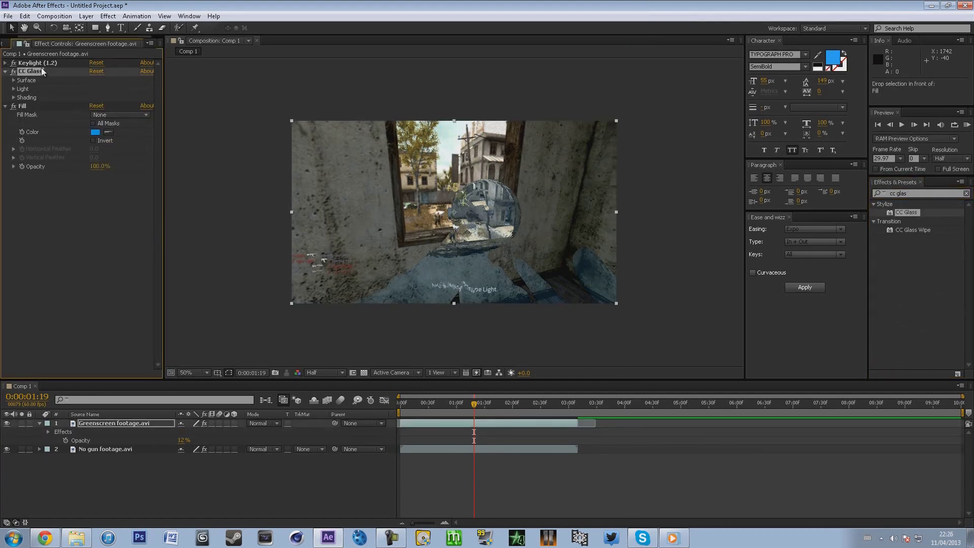
# Step: Set CC Glass Surface to Softness 0, Height -22 and Displacement 92
pyautogui.click(14, 81)
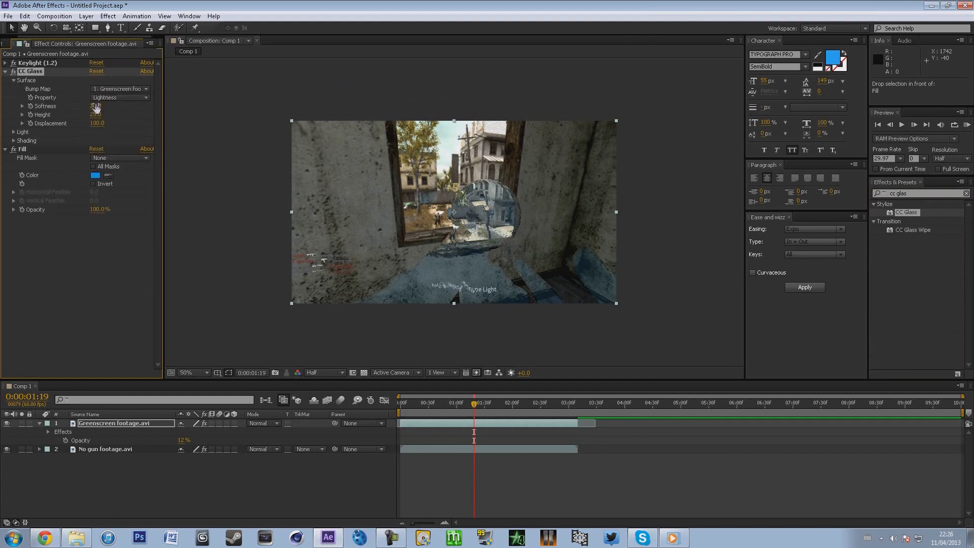
pyautogui.moveTo(96, 108)
pyautogui.mouseDown()
pyautogui.moveTo(52, 116)
pyautogui.moveTo(188, 115)
pyautogui.moveTo(116, 115)
pyautogui.moveTo(143, 114)
pyautogui.moveTo(124, 110)
pyautogui.moveTo(85, 123)
pyautogui.moveTo(95, 124)
pyautogui.mouseUp()
pyautogui.moveTo(469, 403)
pyautogui.mouseDown()
pyautogui.moveTo(479, 402)
pyautogui.moveTo(470, 395)
pyautogui.mouseUp()
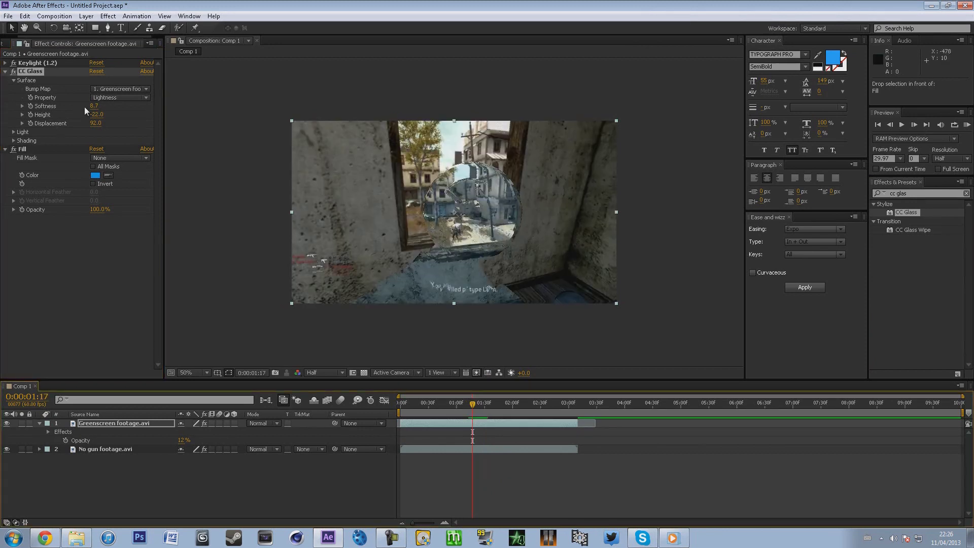
pyautogui.moveTo(100, 108); pyautogui.dragTo(2, 110)
pyautogui.moveTo(472, 405); pyautogui.dragTo(481, 401)
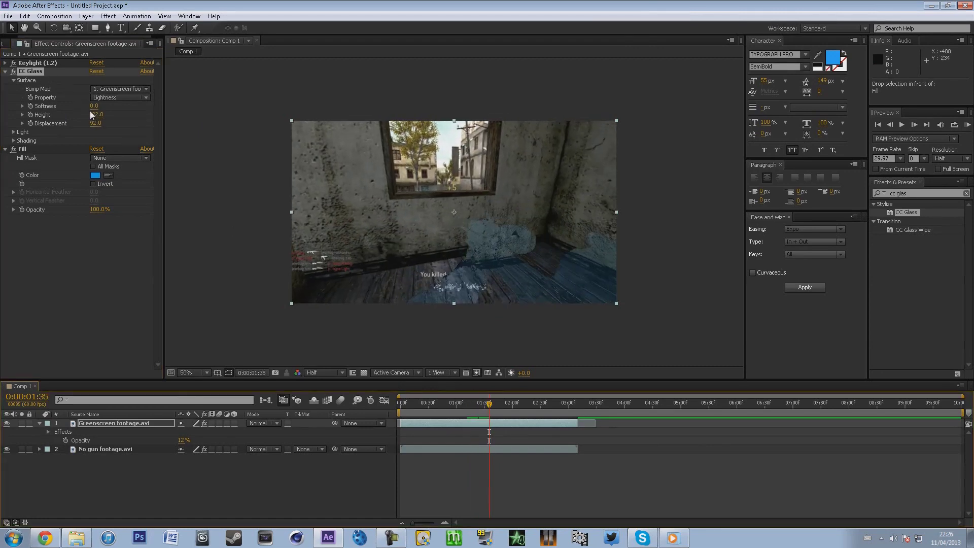
pyautogui.click(93, 138)
pyautogui.moveTo(482, 404)
pyautogui.mouseDown()
pyautogui.moveTo(457, 404)
pyautogui.moveTo(472, 403)
pyautogui.mouseUp()
pyautogui.click(919, 190)
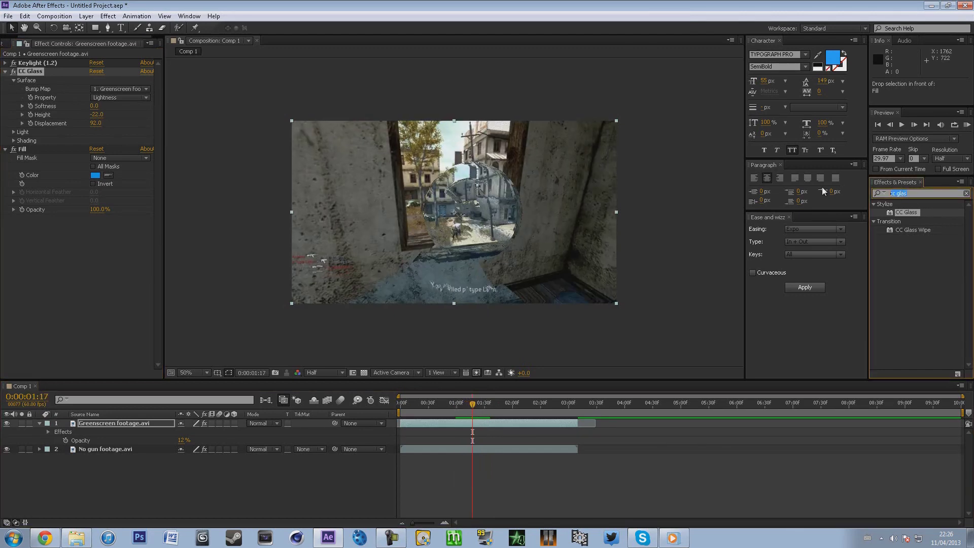
# Step: Add Stylize > Glow to the gun layer and lower its opacity from 12% to 8%
pyautogui.write('glow')
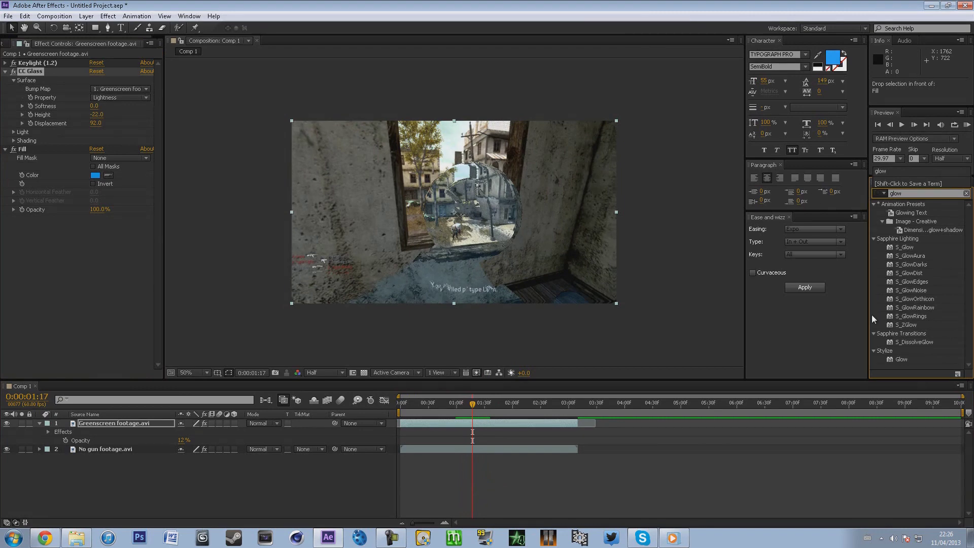
pyautogui.moveTo(900, 359); pyautogui.dragTo(100, 273)
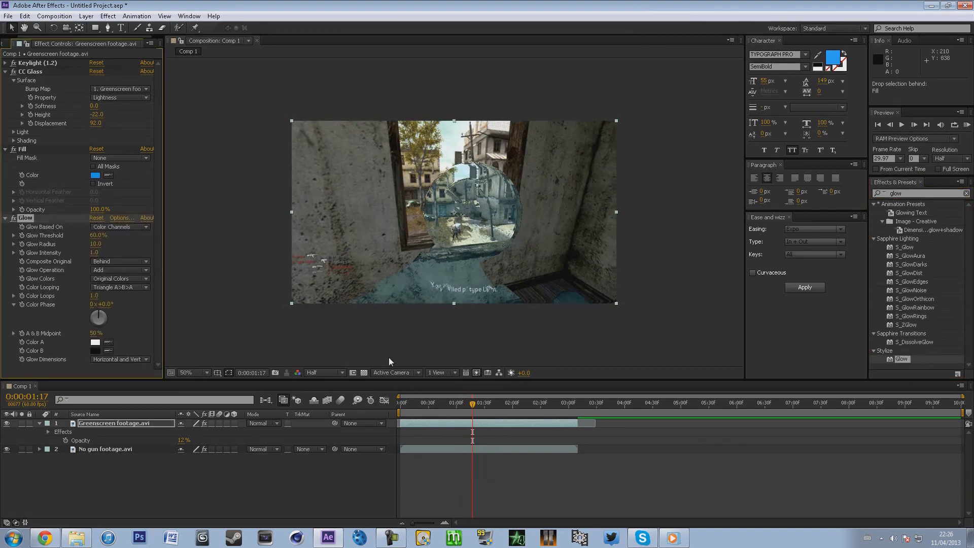
pyautogui.moveTo(476, 404); pyautogui.dragTo(461, 404)
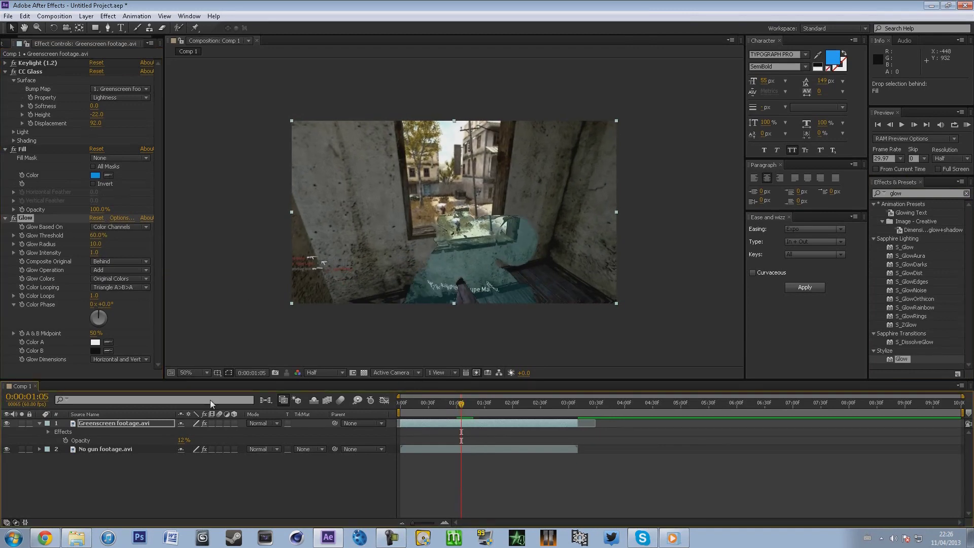
pyautogui.click(180, 439)
pyautogui.moveTo(181, 439); pyautogui.dragTo(177, 440)
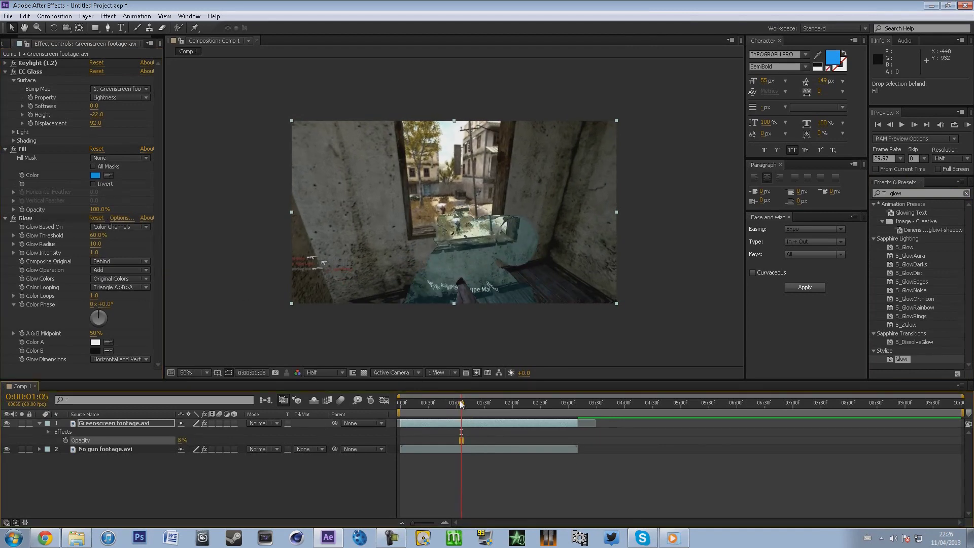
pyautogui.moveTo(461, 404); pyautogui.dragTo(516, 392)
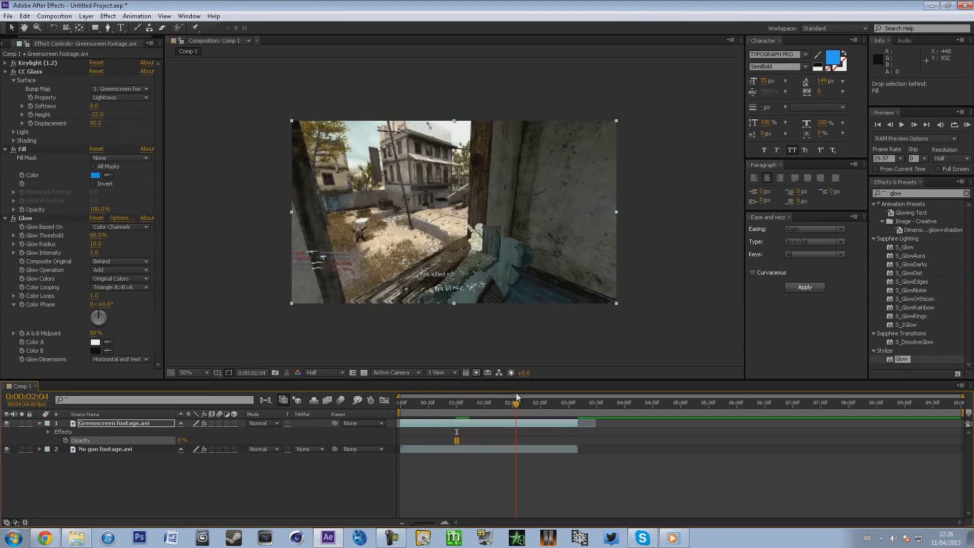
pyautogui.click(39, 423)
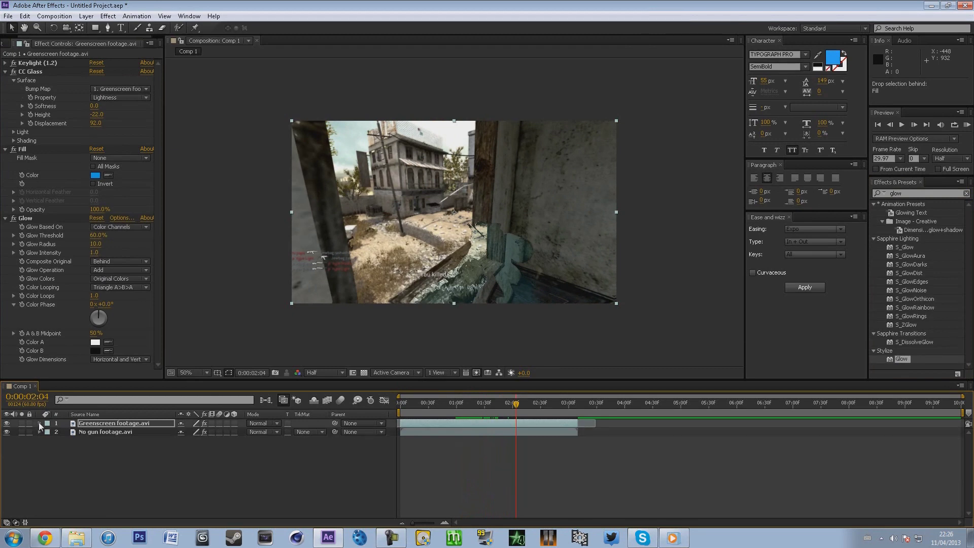
# Step: Pre-compose both footage layers into Pre-comp 1
pyautogui.moveTo(238, 461); pyautogui.dragTo(106, 440)
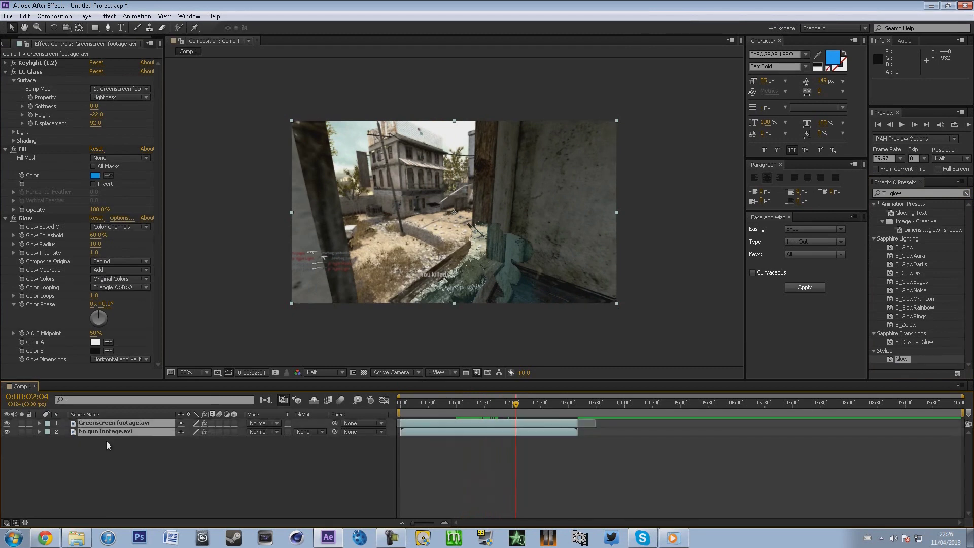
pyautogui.click(168, 473)
pyautogui.moveTo(114, 475); pyautogui.dragTo(62, 418)
pyautogui.hotkey('ctrl', 'shift', 'c')
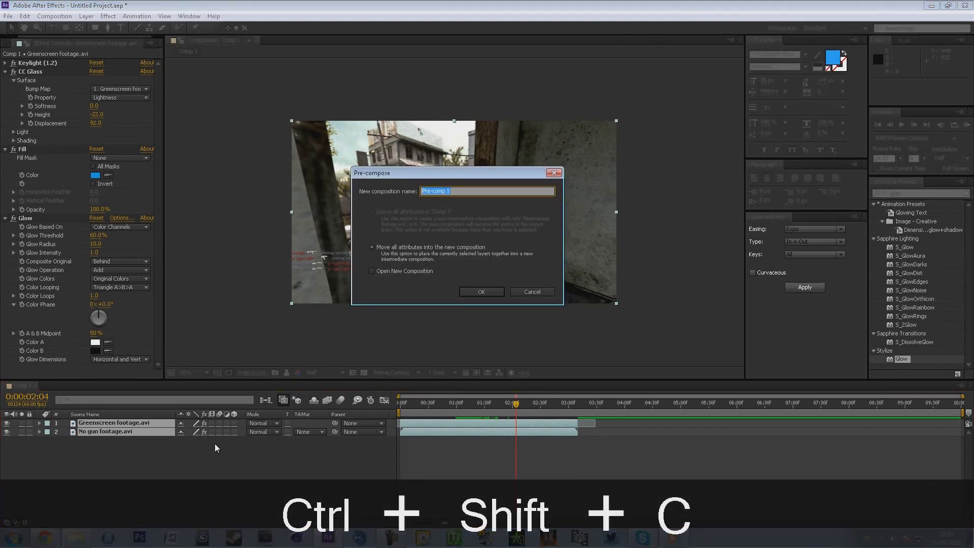
pyautogui.press('Return')
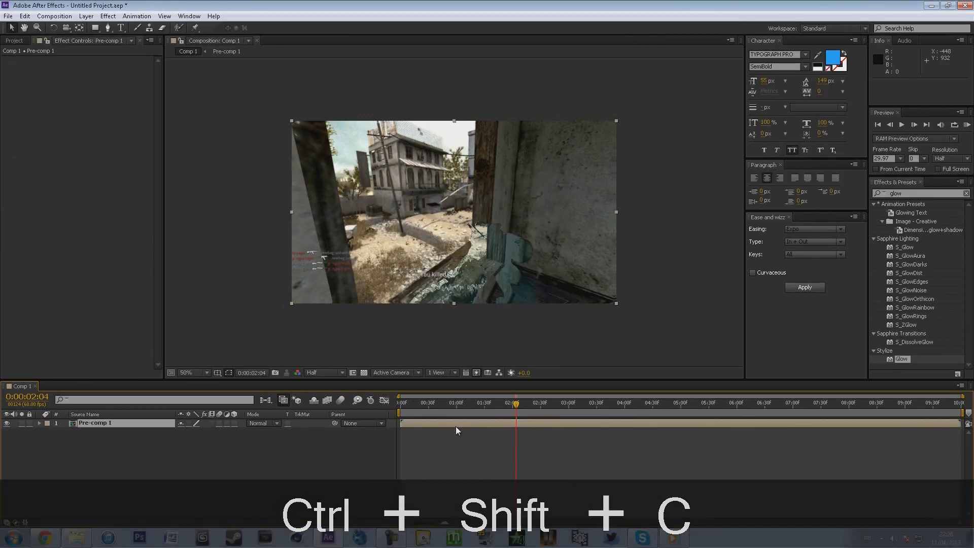
# Step: Scale Pre-comp 1 up to 119% and check it across frames
pyautogui.press('s')
pyautogui.moveTo(210, 429)
pyautogui.mouseDown()
pyautogui.moveTo(248, 429)
pyautogui.moveTo(215, 422)
pyautogui.mouseUp()
pyautogui.moveTo(530, 402); pyautogui.dragTo(558, 401)
pyautogui.moveTo(632, 402); pyautogui.dragTo(550, 412)
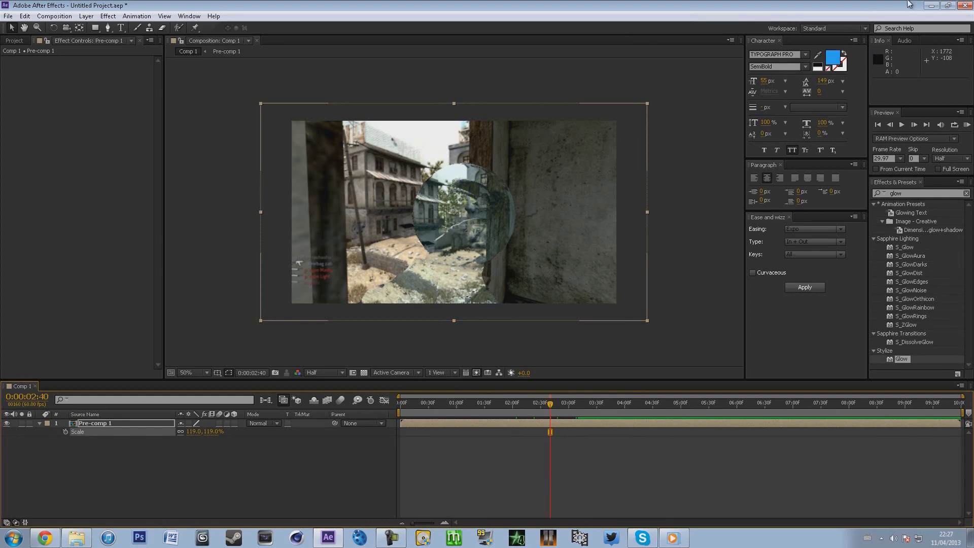
pyautogui.click(931, 5)
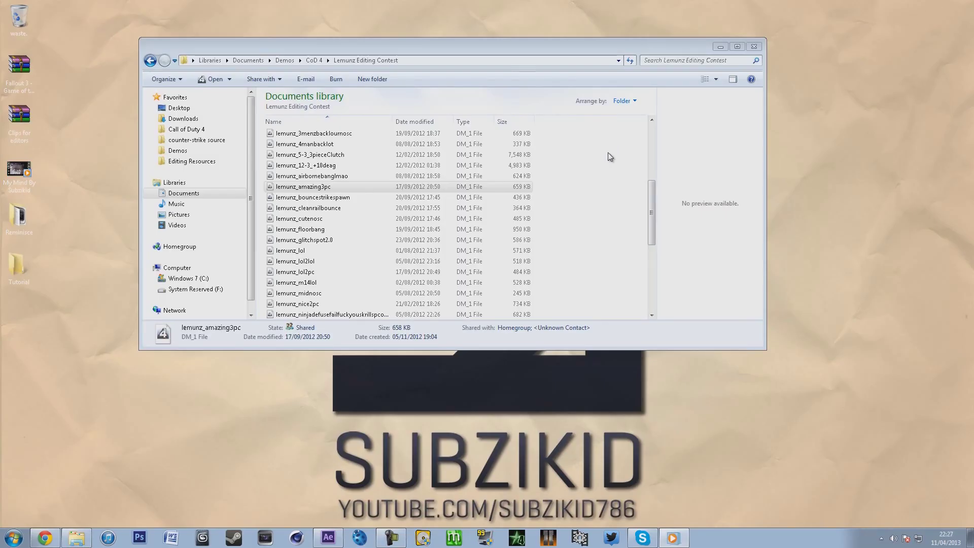
# Step: Close the Lemunz Editing Contest folder and minimize Chrome to reveal the desktop
pyautogui.click(755, 47)
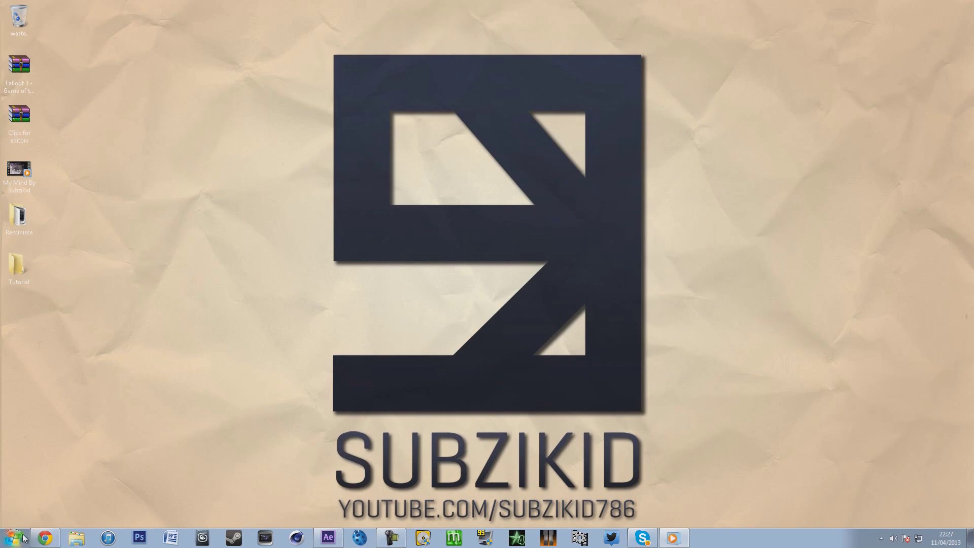
pyautogui.click(45, 538)
pyautogui.click(44, 537)
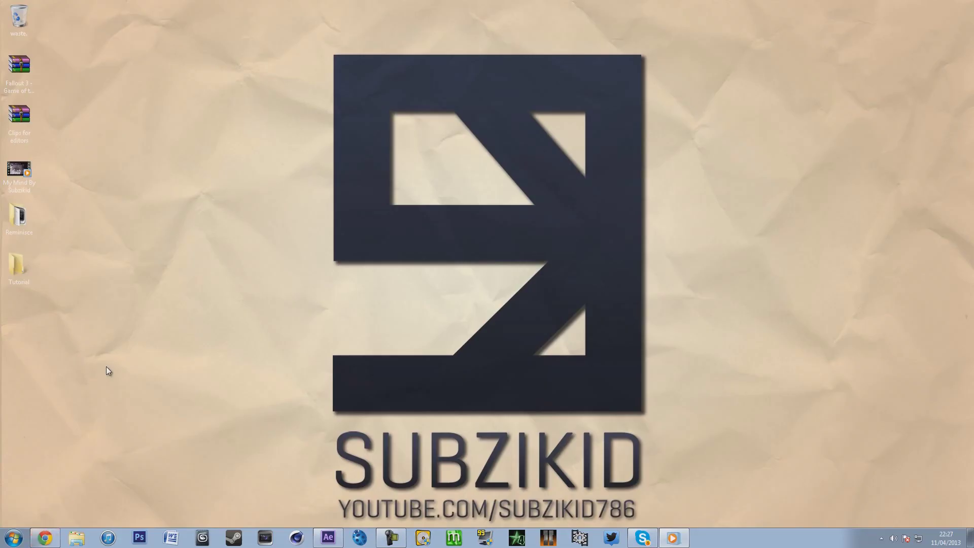